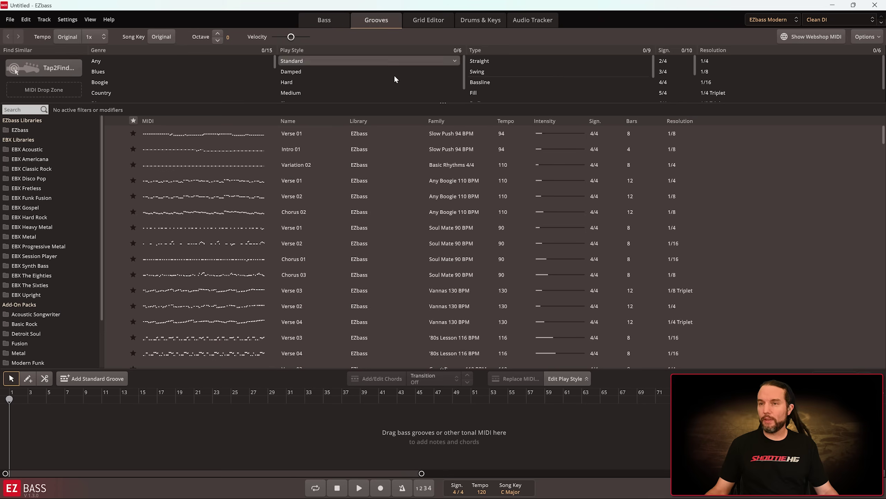
Step: Drag the Verse 01 and Chorus 02 grooves onto the song track, with the Chorus at bar 35
{"action": "left_click_drag", "start_coordinate": [235, 134], "coordinate": [248, 413]}
{"action": "left_click_drag", "start_coordinate": [234, 212], "coordinate": [326, 411]}
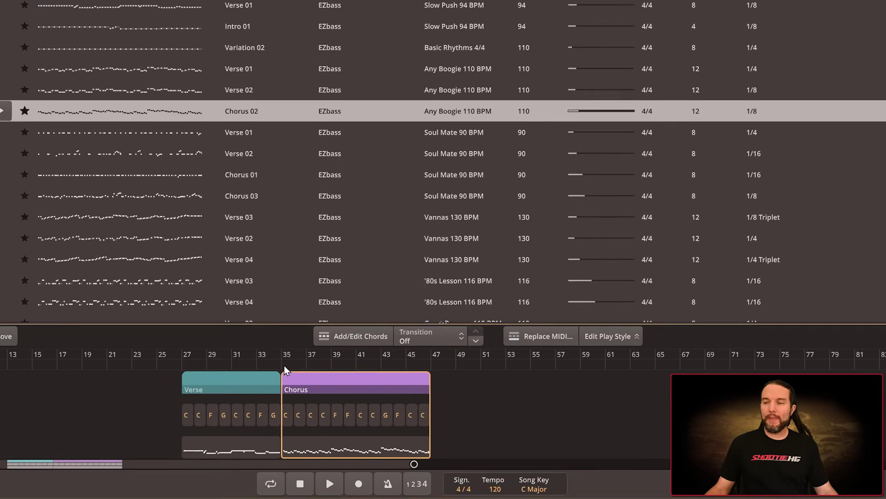
{"action": "left_click", "coordinate": [324, 398]}
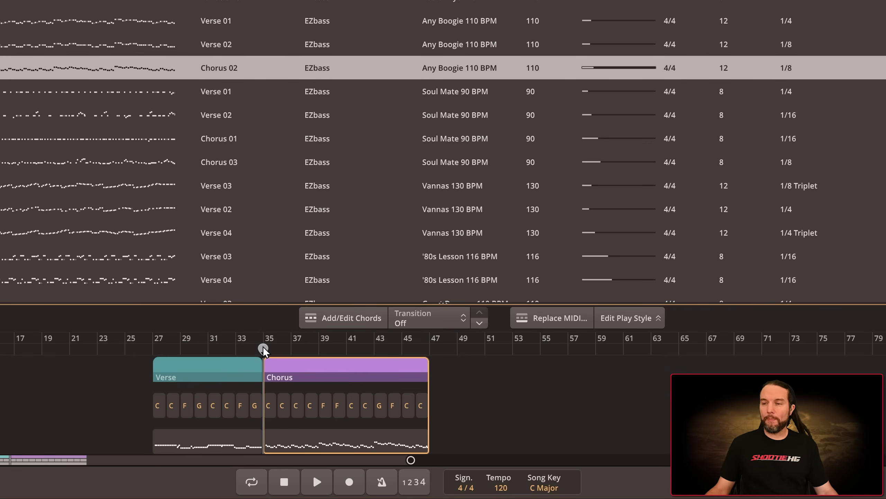
{"action": "scroll", "coordinate": [260, 378], "scroll_direction": "up", "scroll_amount": 2}
{"action": "scroll", "coordinate": [260, 377], "scroll_direction": "up", "scroll_amount": 2}
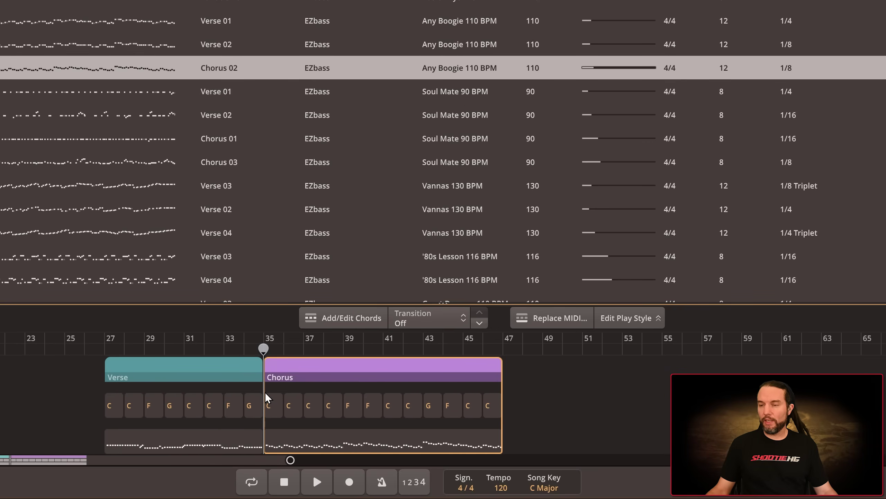
{"action": "scroll", "coordinate": [262, 399], "scroll_direction": "up", "scroll_amount": 2}
{"action": "scroll", "coordinate": [267, 402], "scroll_direction": "up", "scroll_amount": 2}
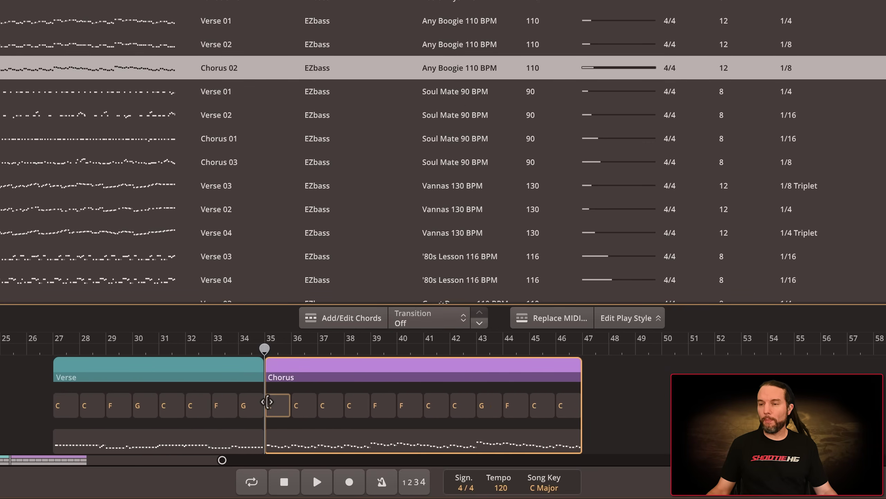
Step: Inspect the verse and chorus bass MIDI, the Soul Mate Verse 01 groove, and the Verse part
{"action": "left_click", "coordinate": [213, 445]}
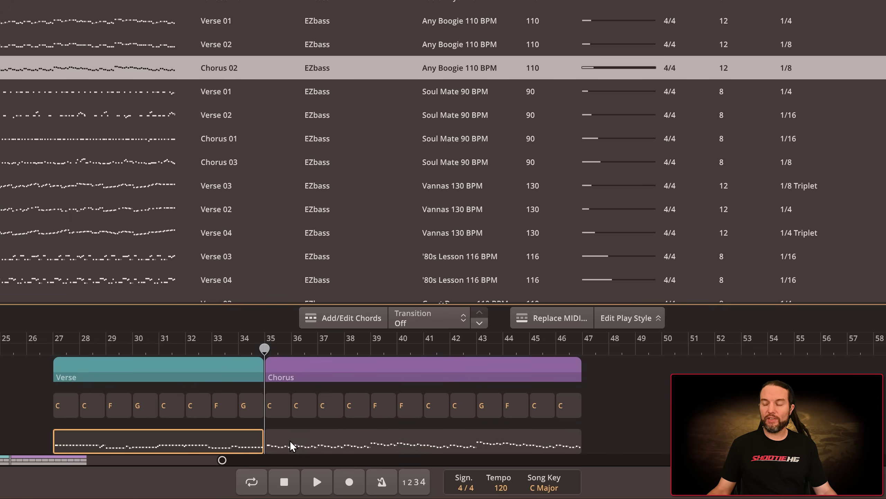
{"action": "left_click", "coordinate": [306, 443]}
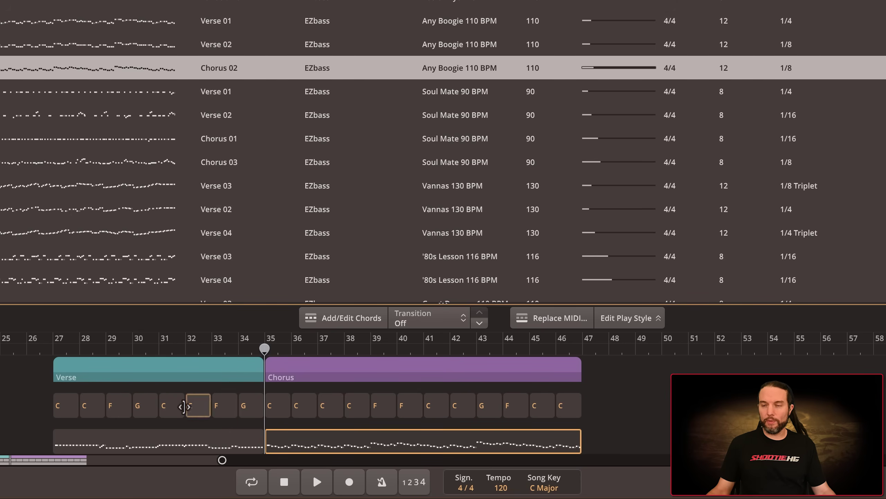
{"action": "left_click", "coordinate": [84, 92]}
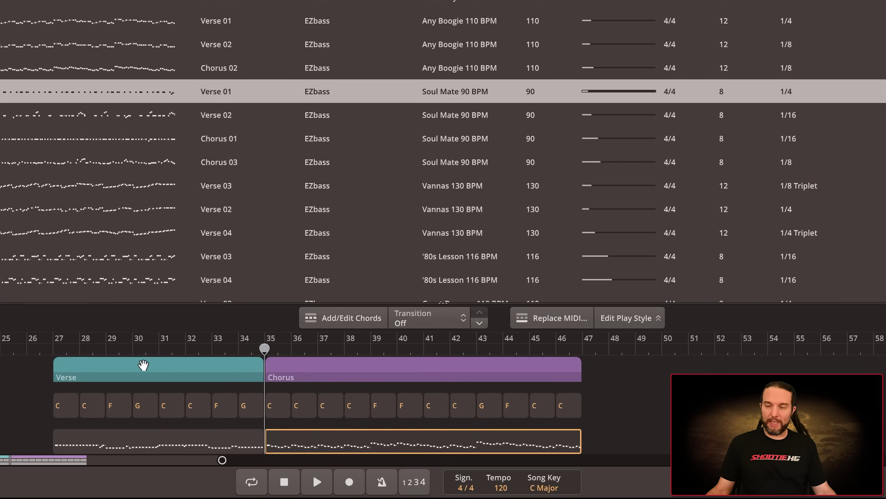
{"action": "left_click", "coordinate": [145, 371]}
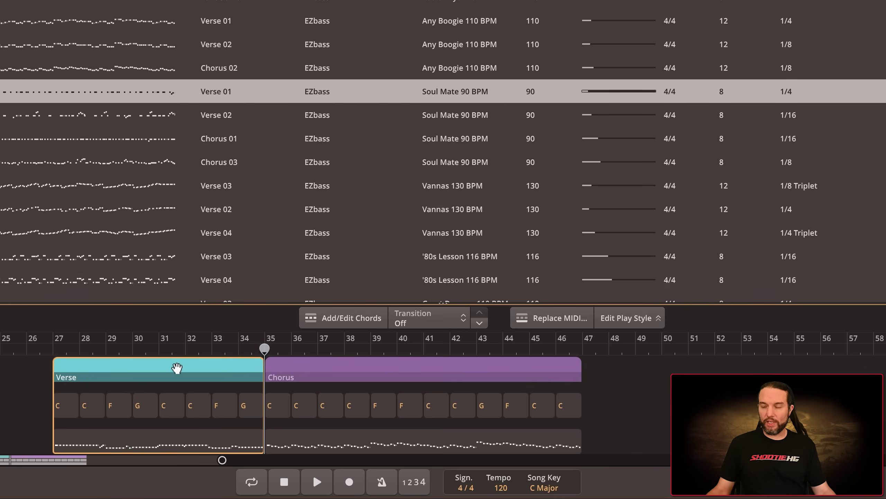
Step: Step through the verse's chord blocks, including its C chords, ending on the verse bass MIDI
{"action": "left_click", "coordinate": [66, 411]}
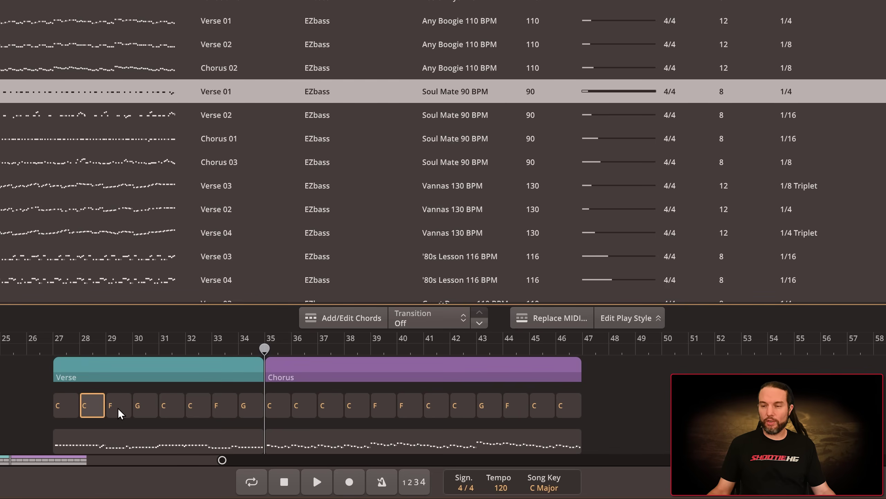
{"action": "left_click", "coordinate": [170, 406]}
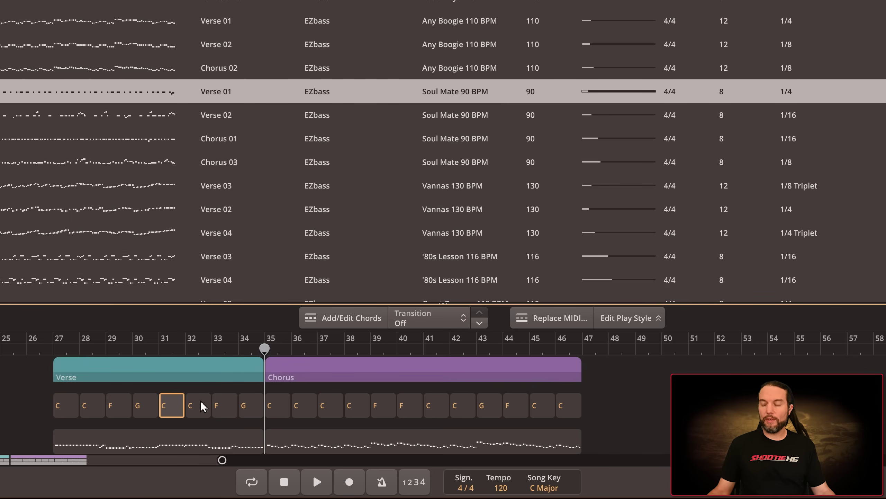
{"action": "left_click", "coordinate": [197, 406]}
{"action": "left_click", "coordinate": [226, 406]}
{"action": "left_click", "coordinate": [224, 406]}
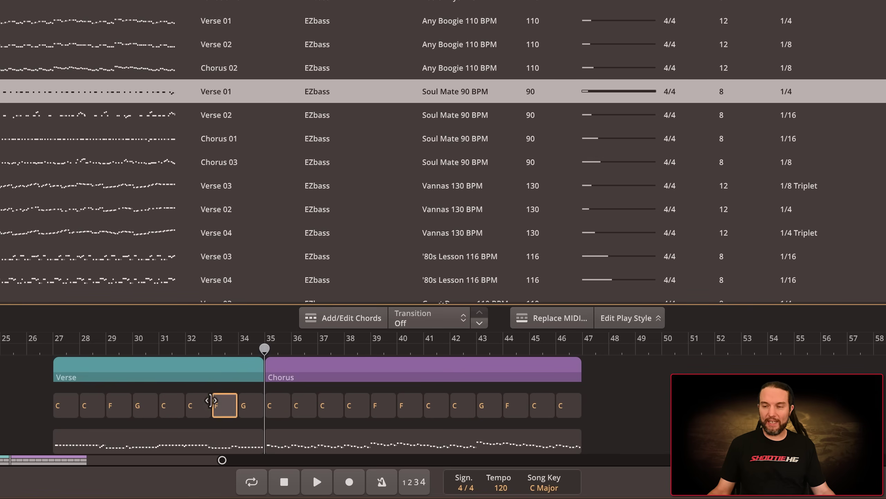
{"action": "left_click", "coordinate": [174, 407]}
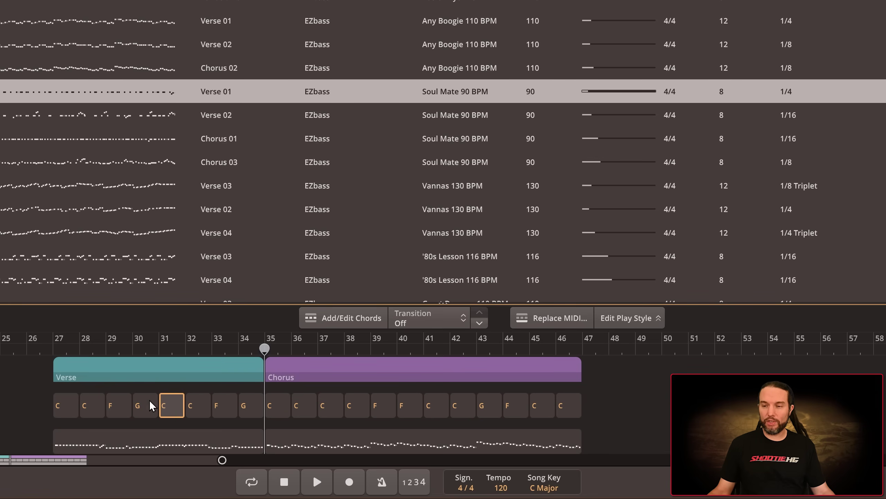
{"action": "left_click", "coordinate": [146, 446]}
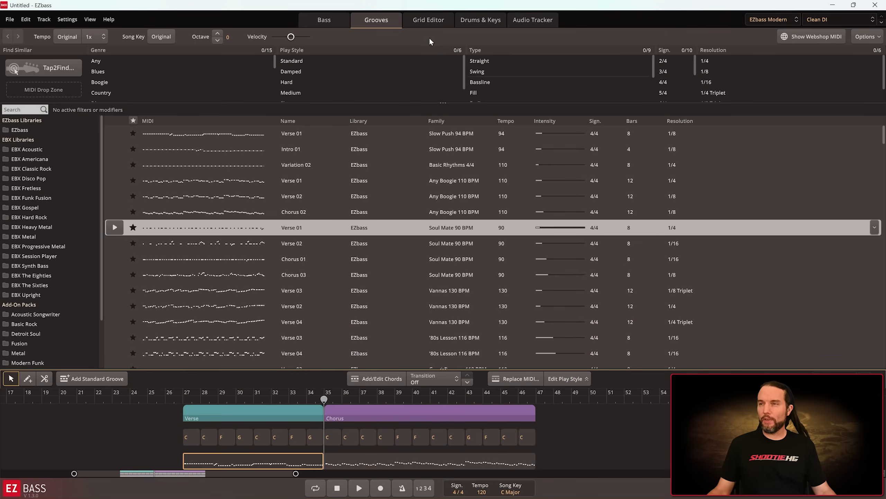
Step: Open the Grid Editor with the playhead at bar 35, the Chorus start
{"action": "left_click", "coordinate": [418, 23]}
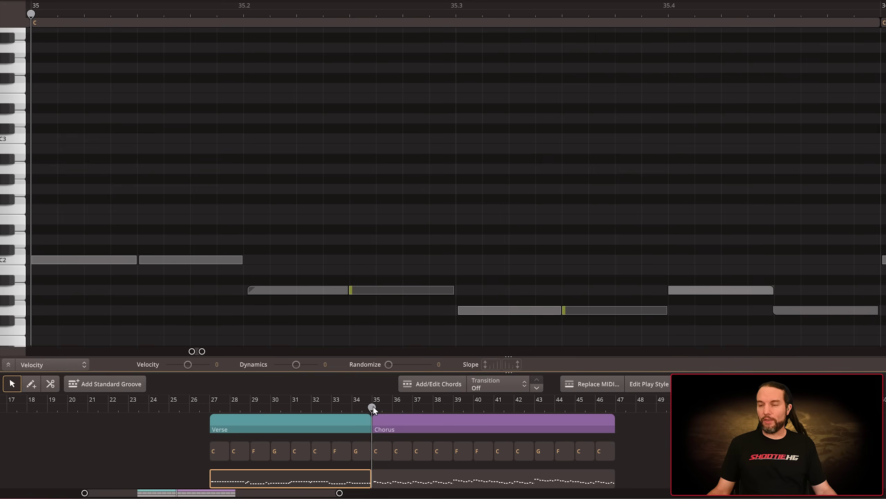
{"action": "left_click", "coordinate": [352, 407]}
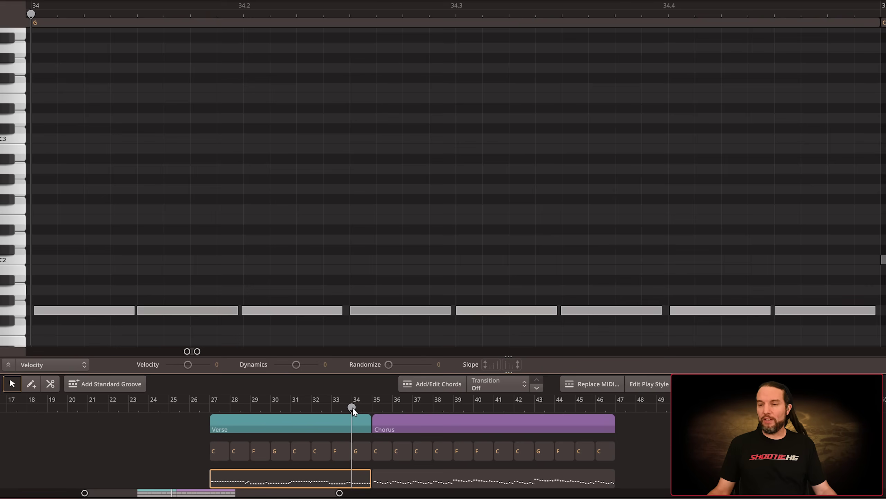
{"action": "left_click", "coordinate": [397, 408]}
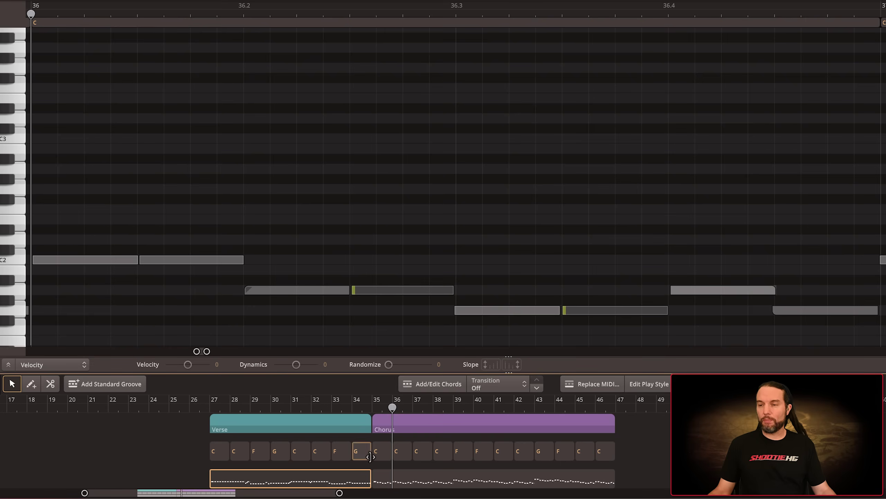
{"action": "left_click", "coordinate": [373, 407]}
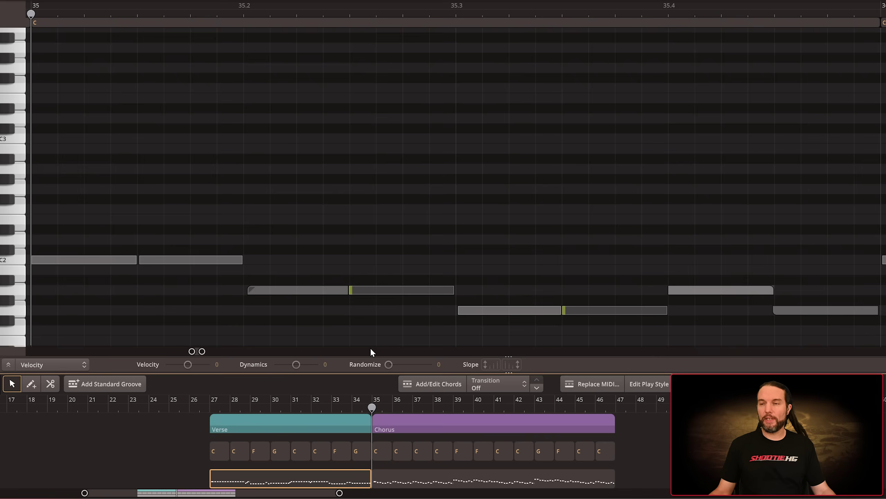
{"action": "scroll", "coordinate": [294, 168], "scroll_direction": "left", "scroll_amount": 3}
{"action": "scroll", "coordinate": [275, 190], "scroll_direction": "left", "scroll_amount": 3}
{"action": "scroll", "coordinate": [273, 198], "scroll_direction": "left", "scroll_amount": 3}
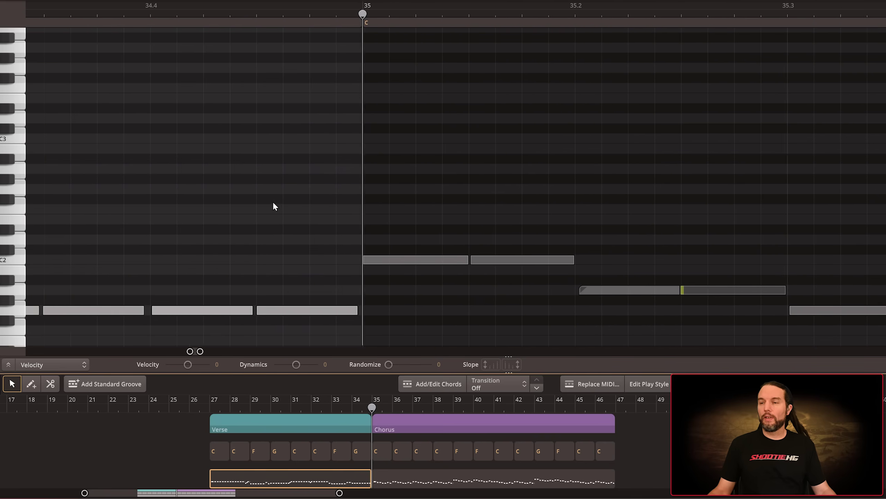
{"action": "scroll", "coordinate": [272, 204], "scroll_direction": "left", "scroll_amount": 3}
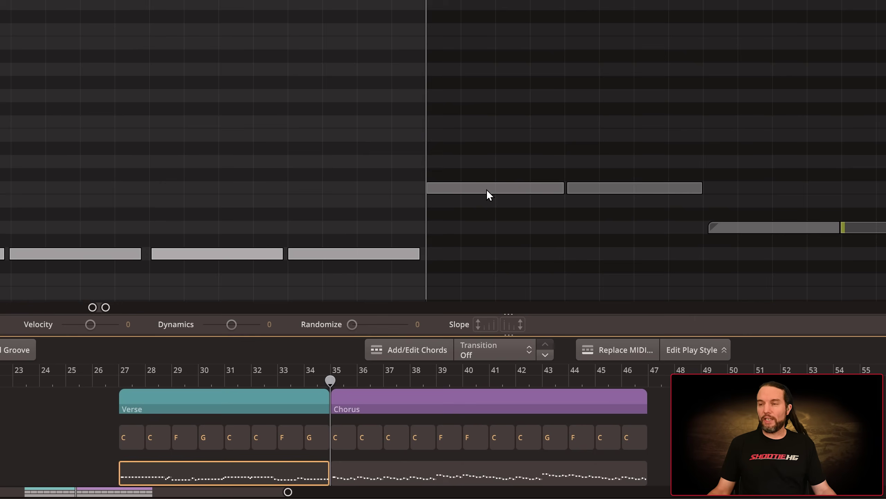
Step: Delete the chorus's first bass note and lengthen the last verse note past bar 35
{"action": "left_click", "coordinate": [488, 192]}
{"action": "key", "text": "Delete"}
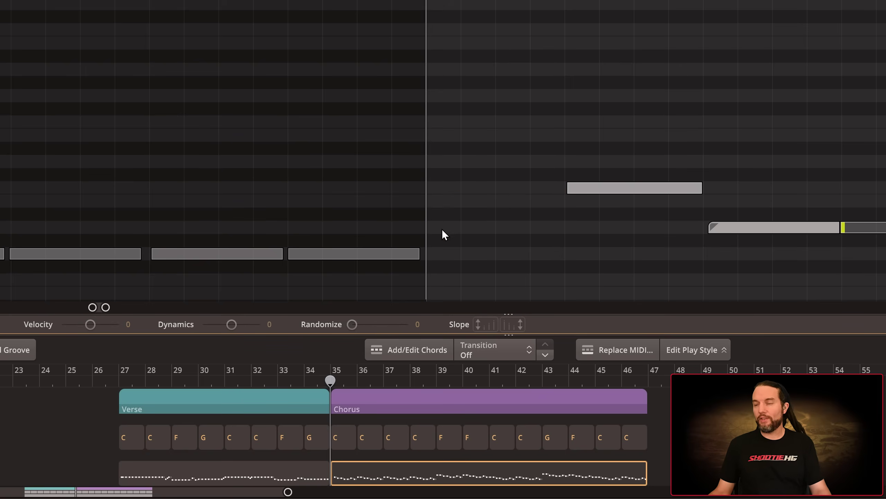
{"action": "left_click", "coordinate": [416, 254]}
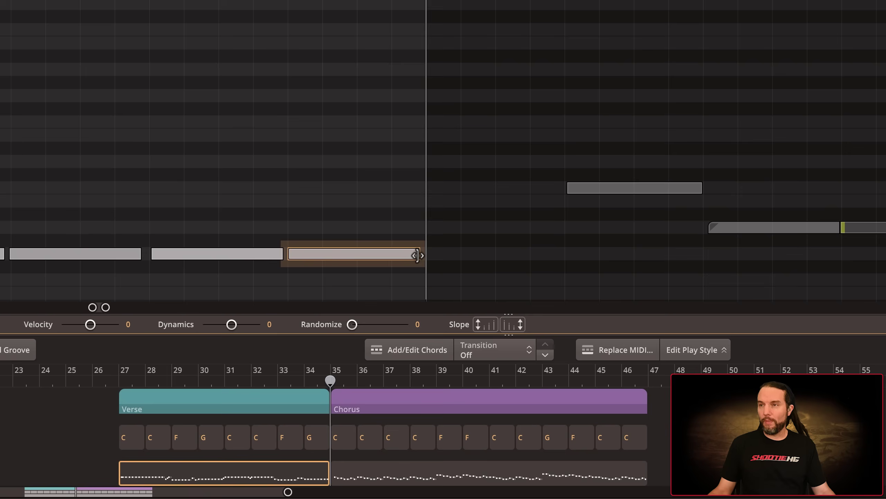
{"action": "left_click_drag", "start_coordinate": [441, 254], "coordinate": [531, 255]}
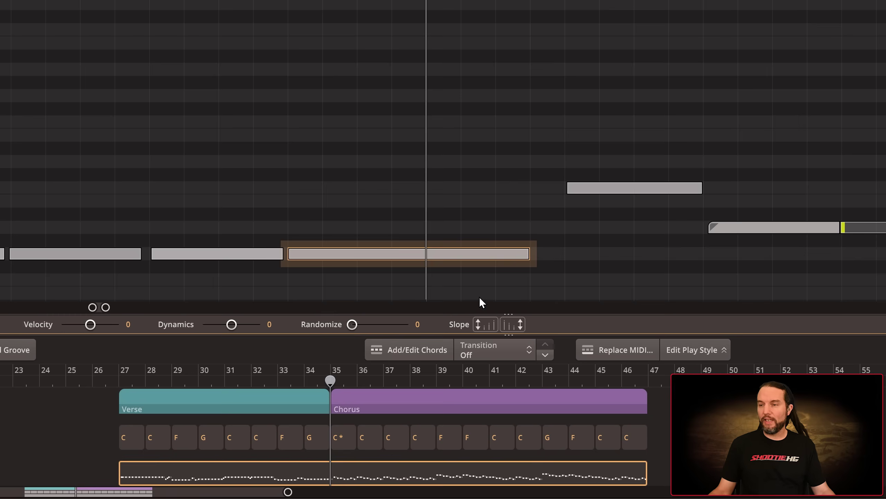
{"action": "left_click", "coordinate": [412, 377]}
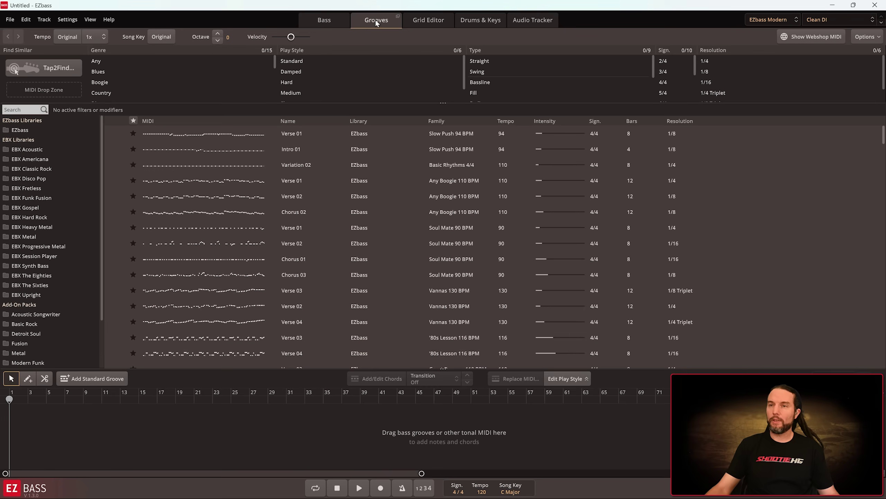
Step: Place the Intro 01 and Verse 01 grooves at the start of the song timeline
{"action": "left_click_drag", "start_coordinate": [205, 147], "coordinate": [173, 266]}
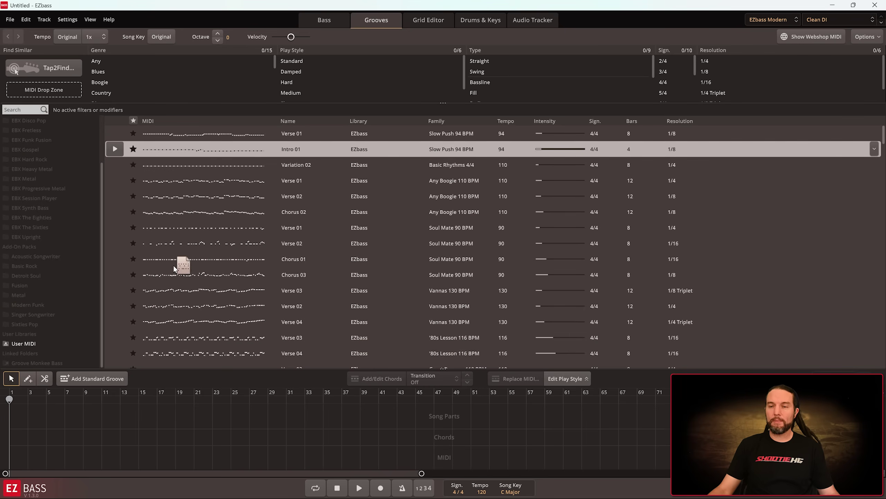
{"action": "left_click_drag", "start_coordinate": [105, 404], "coordinate": [92, 412]}
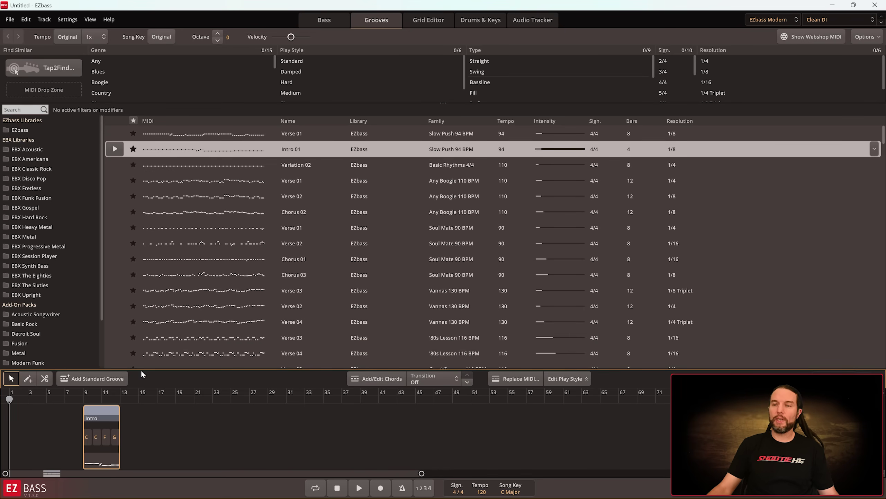
{"action": "left_click_drag", "start_coordinate": [240, 136], "coordinate": [122, 409]}
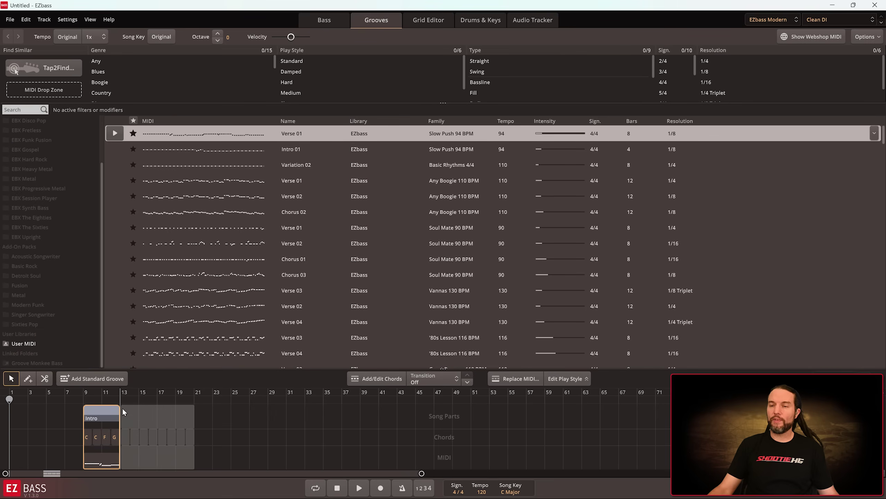
{"action": "scroll", "coordinate": [178, 317], "scroll_direction": "down", "scroll_amount": 1}
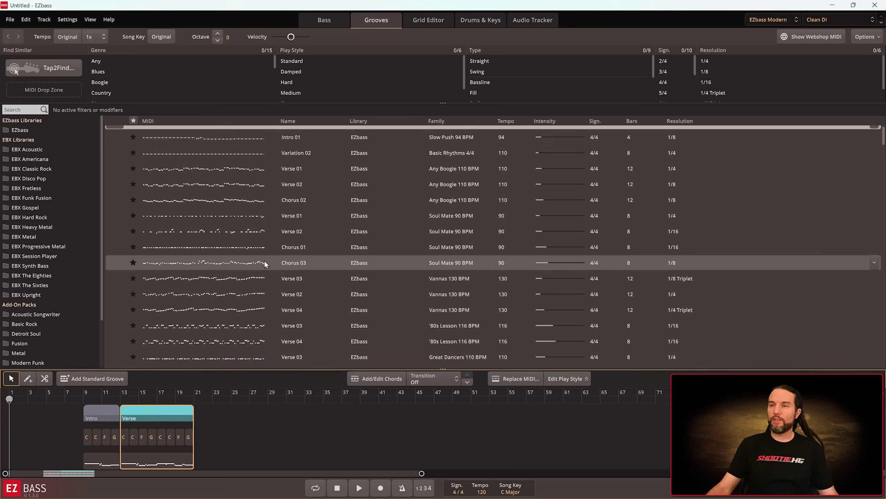
{"action": "left_click", "coordinate": [250, 237]}
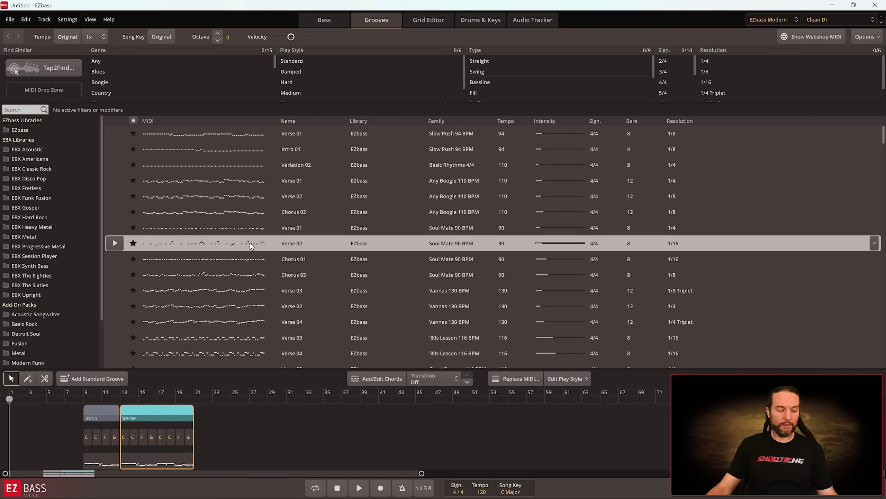
Step: Add the Pre Chorus 03 and Chorus 04 grooves after the Verse
{"action": "scroll", "coordinate": [250, 242], "scroll_direction": "down", "scroll_amount": 4}
{"action": "scroll", "coordinate": [257, 246], "scroll_direction": "down", "scroll_amount": 5}
{"action": "scroll", "coordinate": [266, 257], "scroll_direction": "down", "scroll_amount": 5}
{"action": "scroll", "coordinate": [270, 264], "scroll_direction": "down", "scroll_amount": 5}
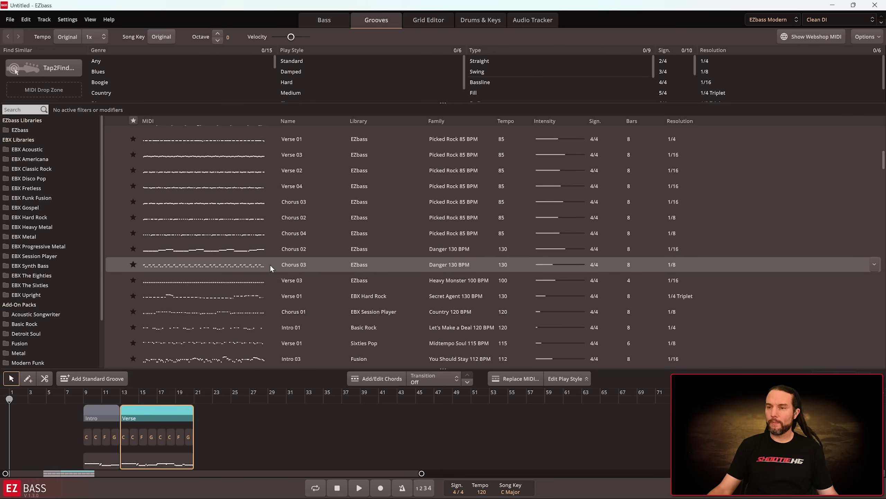
{"action": "scroll", "coordinate": [269, 266], "scroll_direction": "down", "scroll_amount": 5}
{"action": "left_click_drag", "start_coordinate": [245, 310], "coordinate": [198, 412]}
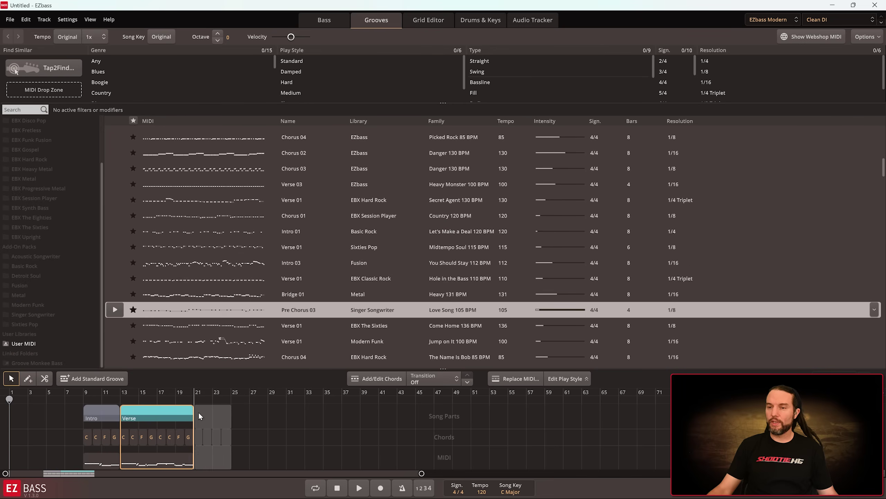
{"action": "scroll", "coordinate": [284, 258], "scroll_direction": "down", "scroll_amount": 2}
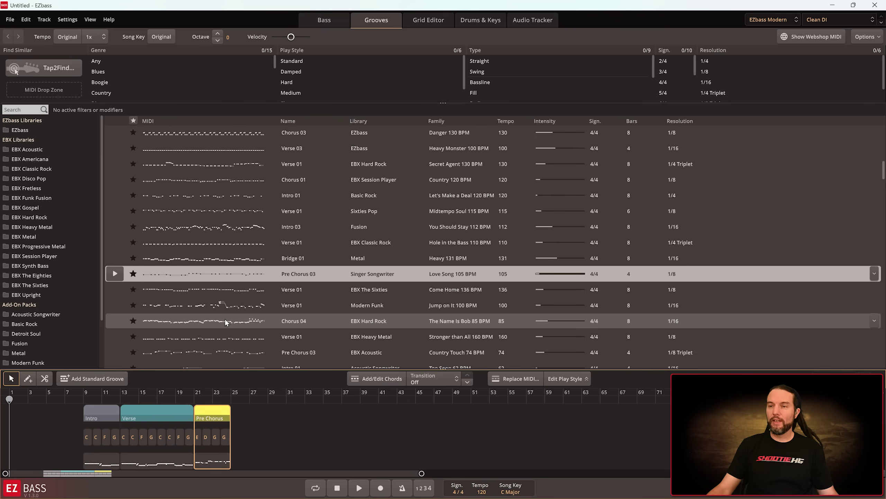
{"action": "left_click_drag", "start_coordinate": [224, 319], "coordinate": [234, 411]}
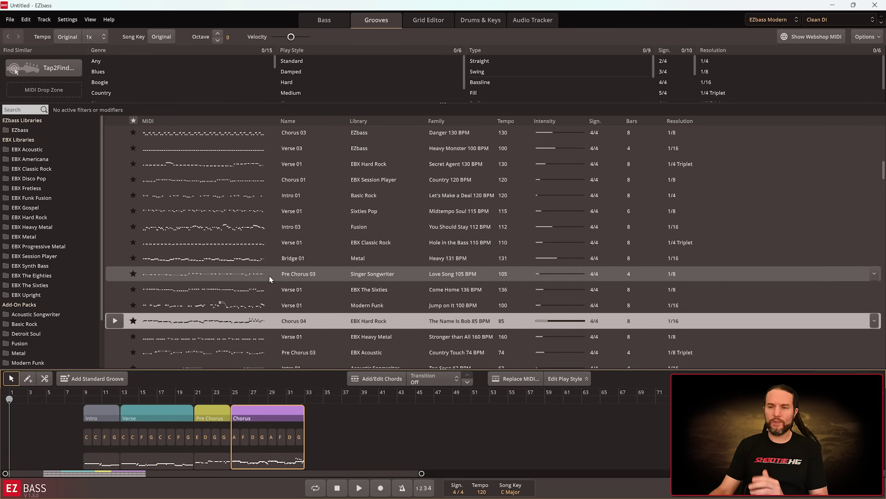
Step: Select the Intro part and move playback to the Pre Chorus start
{"action": "left_click", "coordinate": [105, 416]}
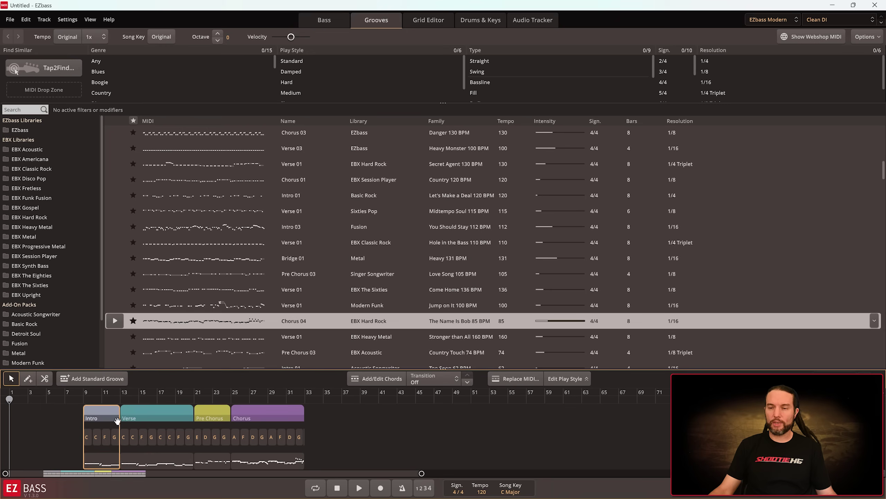
{"action": "left_click", "coordinate": [191, 398]}
{"action": "scroll", "coordinate": [191, 401], "scroll_direction": "up", "scroll_amount": 2}
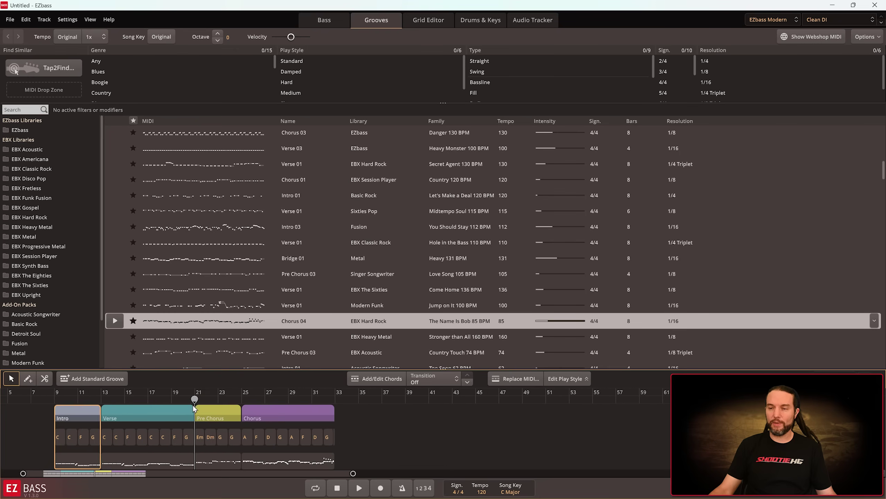
Step: Select the Verse part and put the playhead at its start, bar 13
{"action": "scroll", "coordinate": [194, 405], "scroll_direction": "up", "scroll_amount": 1}
{"action": "scroll", "coordinate": [195, 404], "scroll_direction": "up", "scroll_amount": 1}
{"action": "scroll", "coordinate": [196, 404], "scroll_direction": "up", "scroll_amount": 1}
{"action": "scroll", "coordinate": [197, 403], "scroll_direction": "up", "scroll_amount": 1}
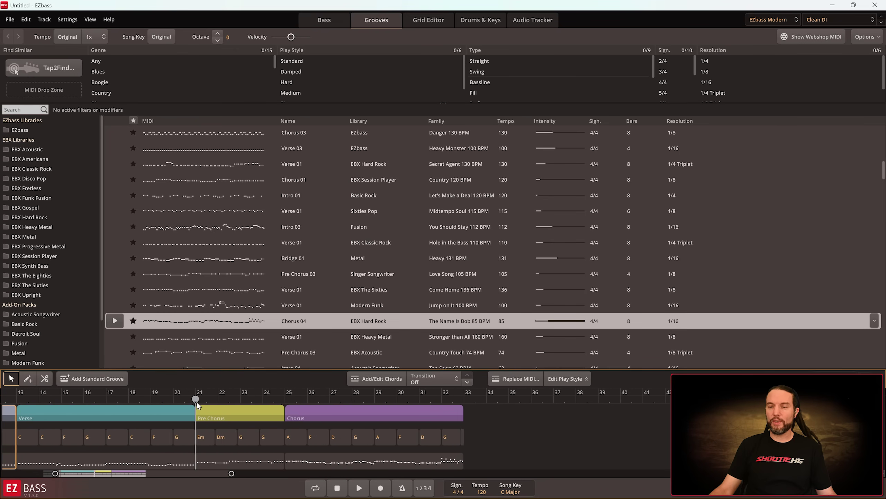
{"action": "scroll", "coordinate": [200, 402], "scroll_direction": "left", "scroll_amount": 2}
{"action": "scroll", "coordinate": [202, 402], "scroll_direction": "left", "scroll_amount": 3}
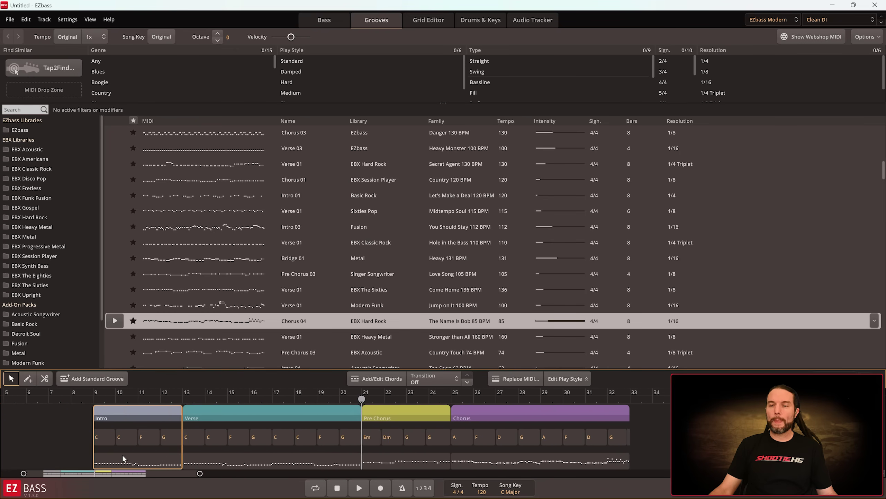
{"action": "left_click", "coordinate": [70, 448]}
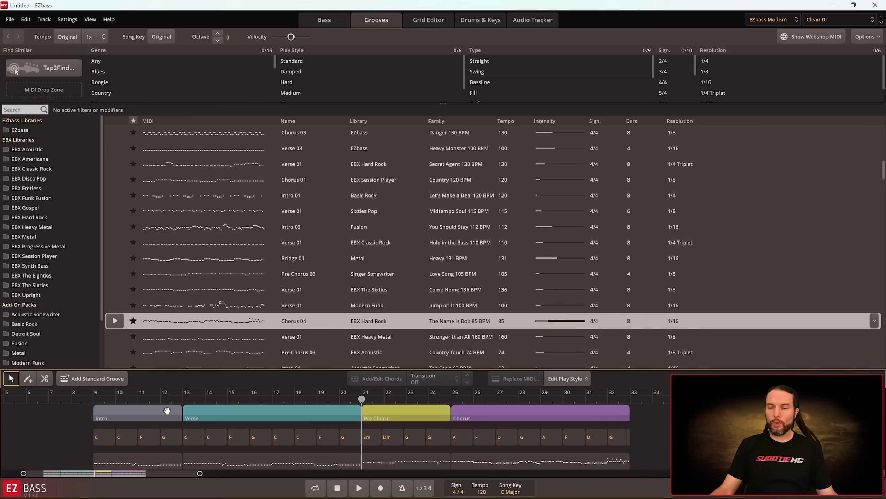
{"action": "left_click", "coordinate": [146, 418]}
{"action": "left_click", "coordinate": [211, 413]}
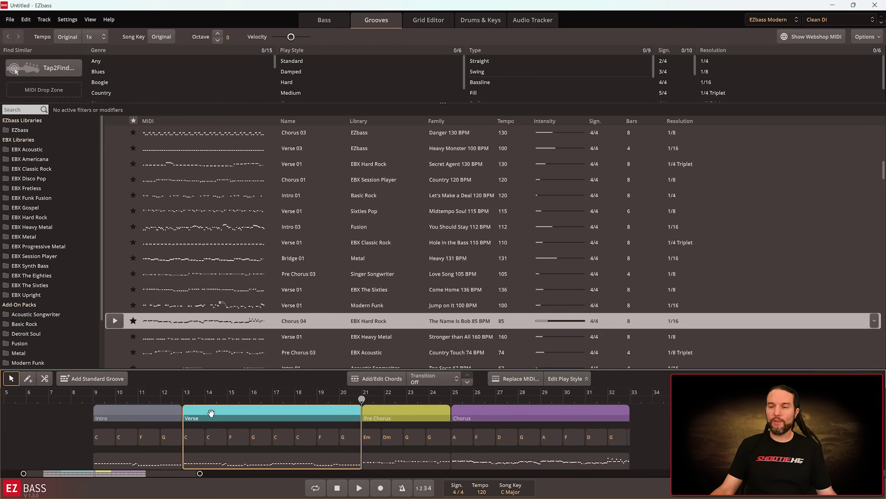
{"action": "left_click", "coordinate": [184, 400]}
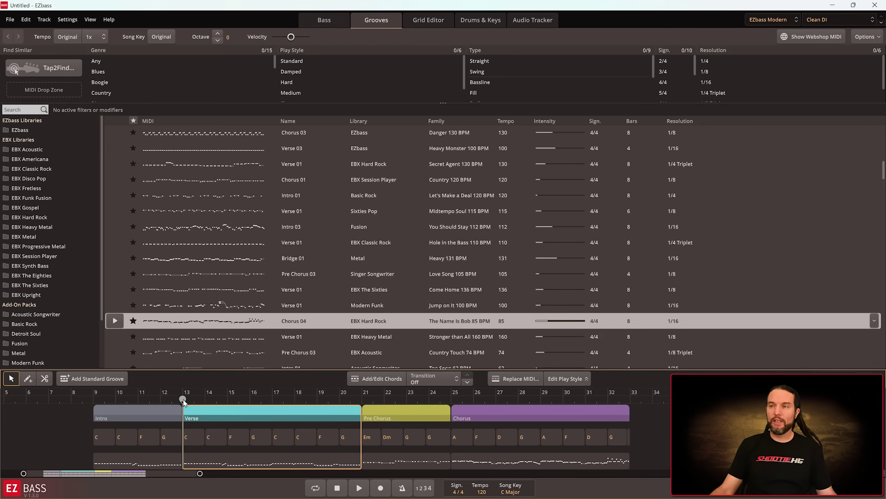
Step: In the Grid Editor, delete the Verse's first note and extend the last Intro note past bar 13
{"action": "left_click", "coordinate": [424, 23]}
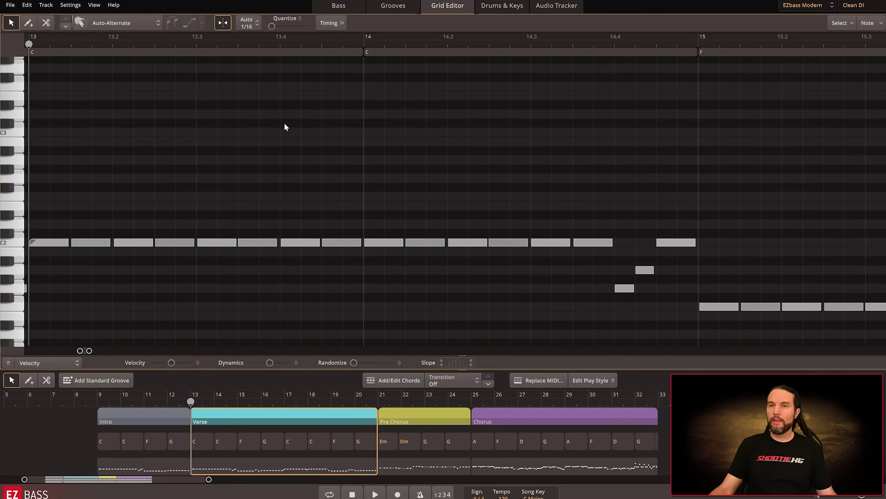
{"action": "scroll", "coordinate": [268, 183], "scroll_direction": "left", "scroll_amount": 3}
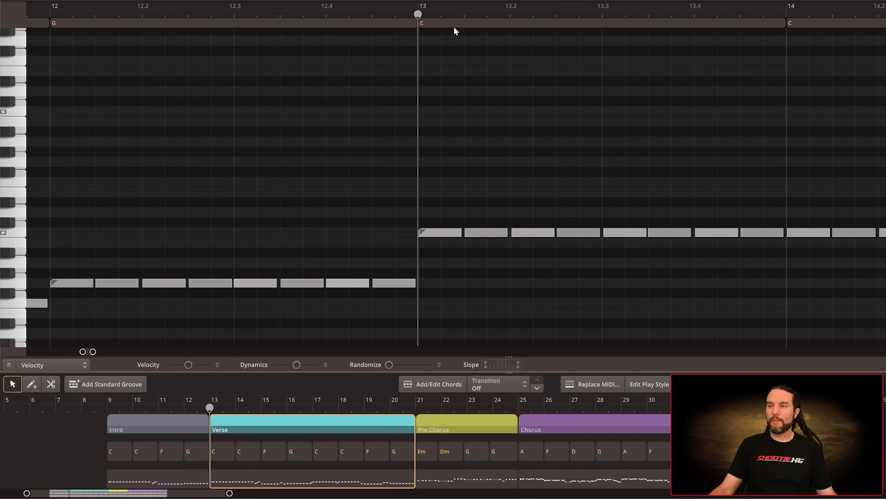
{"action": "left_click", "coordinate": [393, 285]}
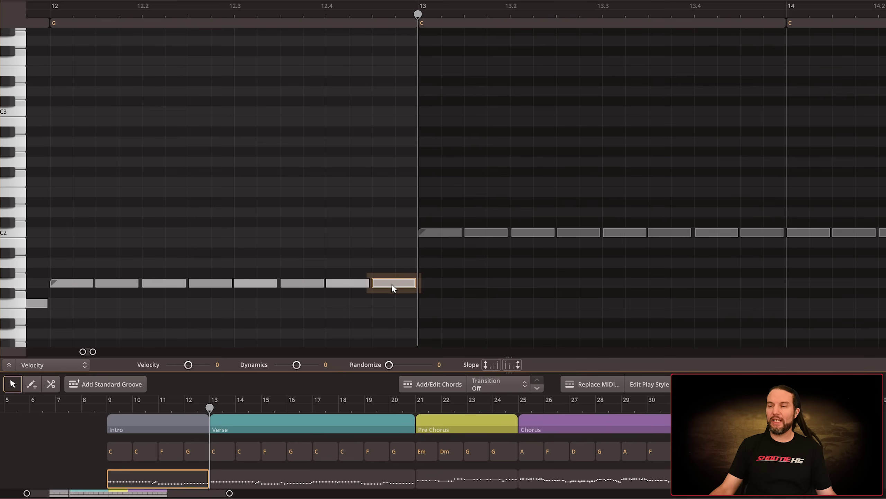
{"action": "left_click", "coordinate": [441, 232]}
{"action": "key", "text": "Delete"}
{"action": "left_click_drag", "start_coordinate": [415, 282], "coordinate": [464, 283]}
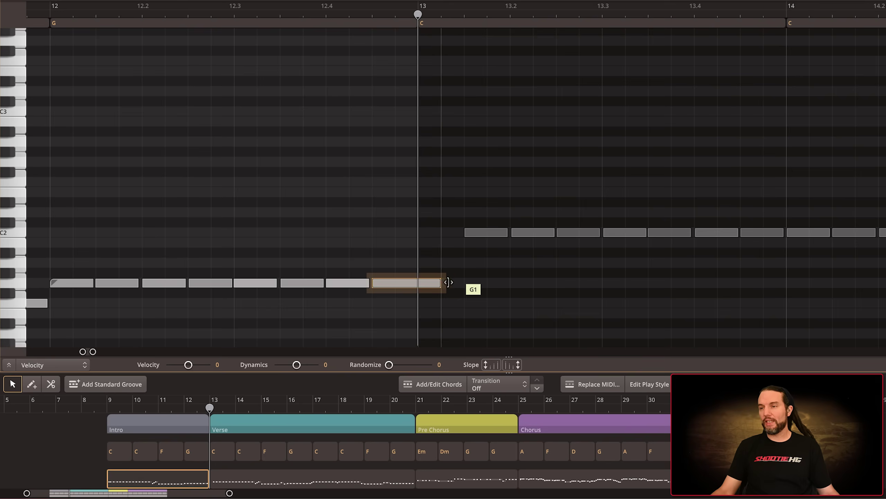
{"action": "left_click", "coordinate": [283, 407]}
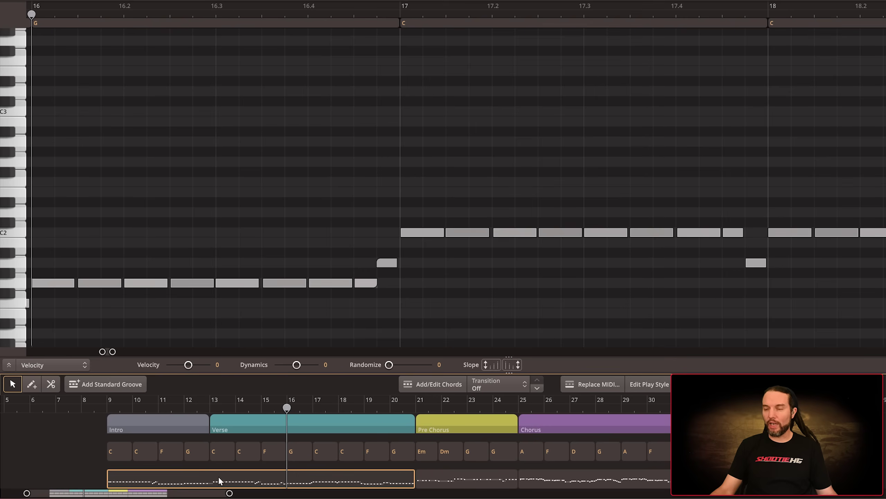
{"action": "left_click", "coordinate": [417, 407]}
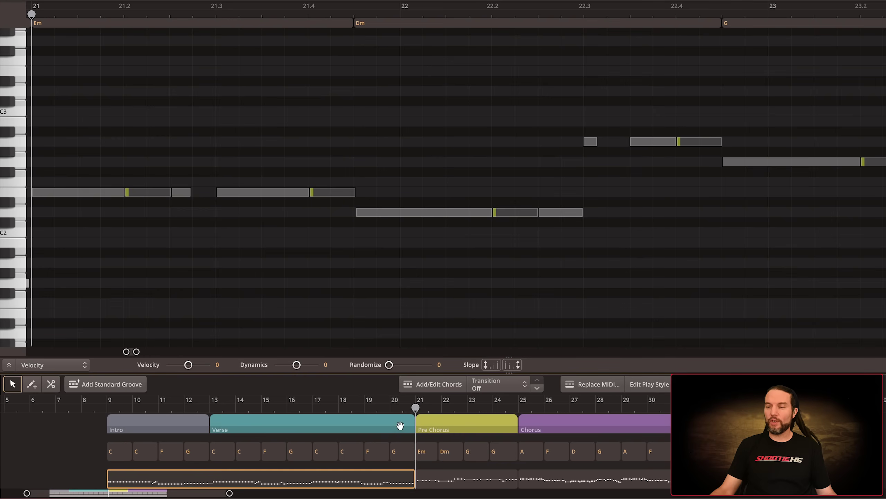
Step: Delete the last Verse note before bar 21
{"action": "left_click", "coordinate": [423, 452]}
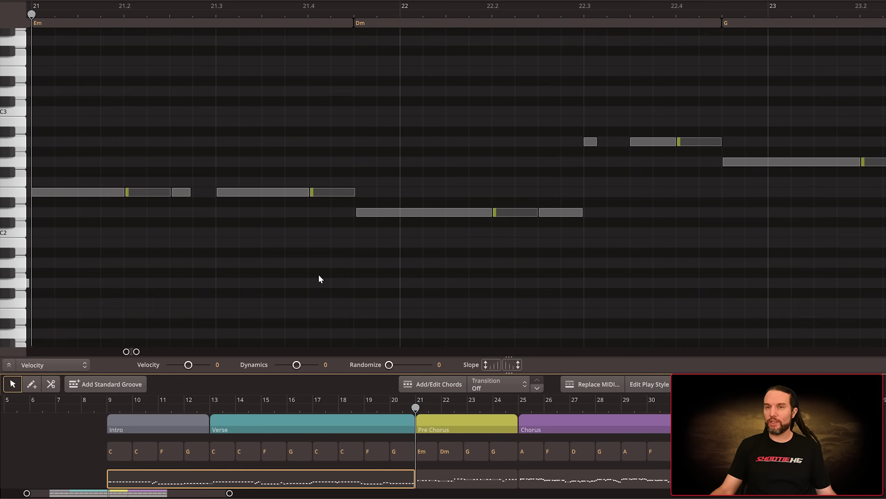
{"action": "scroll", "coordinate": [289, 234], "scroll_direction": "left", "scroll_amount": 2}
{"action": "scroll", "coordinate": [296, 250], "scroll_direction": "left", "scroll_amount": 3}
{"action": "scroll", "coordinate": [334, 112], "scroll_direction": "left", "scroll_amount": 3}
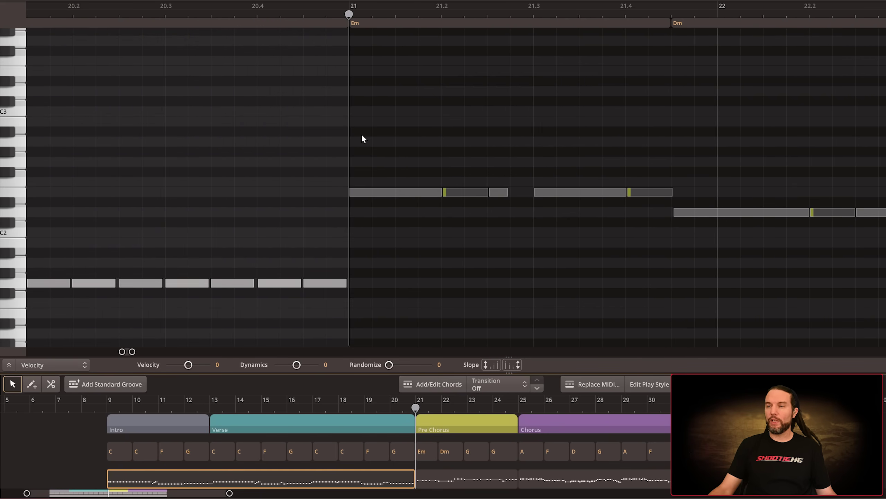
{"action": "left_click", "coordinate": [327, 284]}
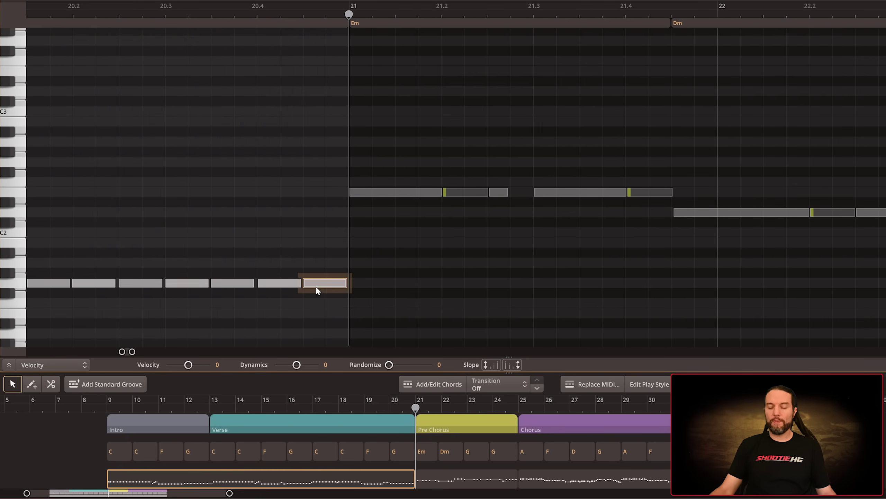
{"action": "key", "text": "Delete"}
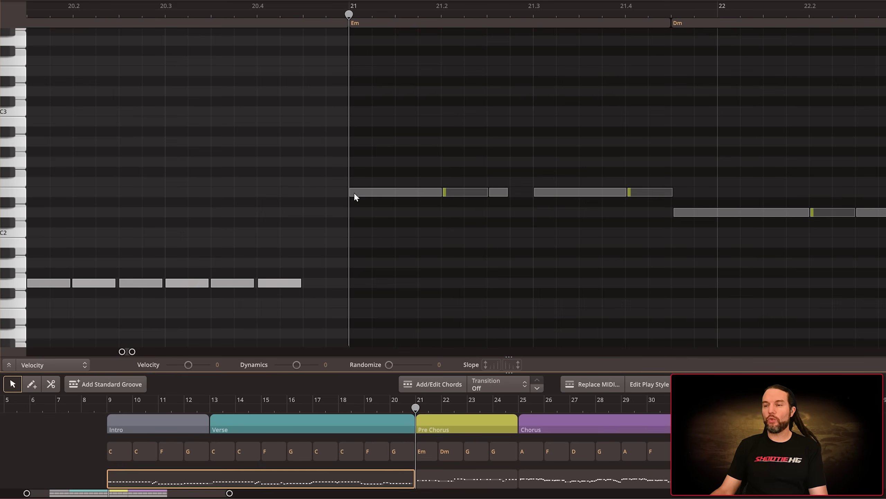
Step: Add a slide from the low note up into the Pre Chorus's opening Em note
{"action": "left_click_drag", "start_coordinate": [294, 313], "coordinate": [355, 173]}
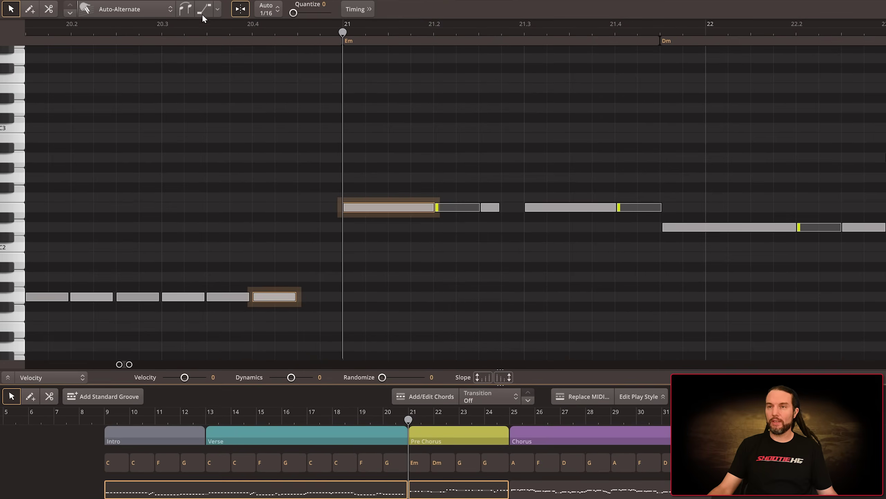
{"action": "left_click", "coordinate": [203, 10]}
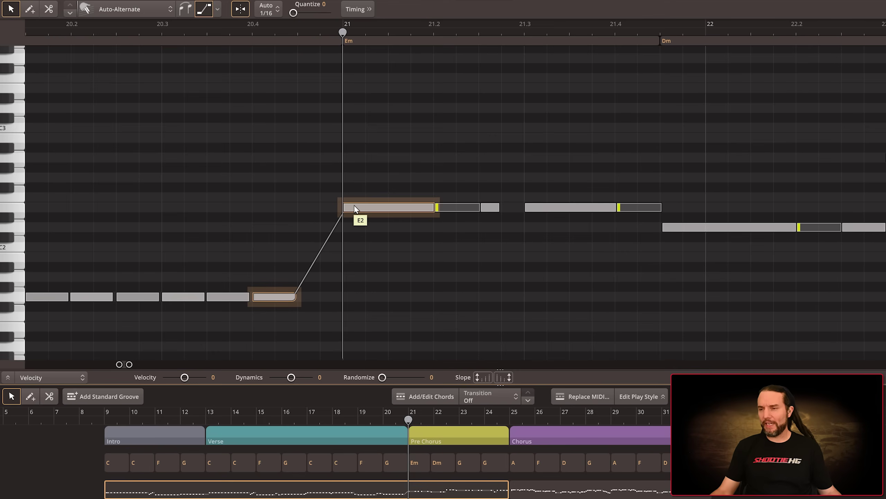
{"action": "left_click", "coordinate": [438, 419]}
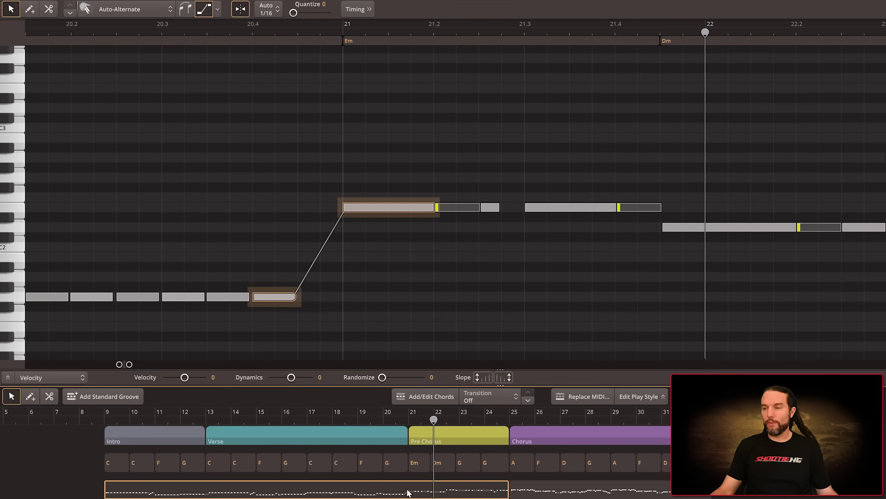
{"action": "left_click", "coordinate": [509, 419]}
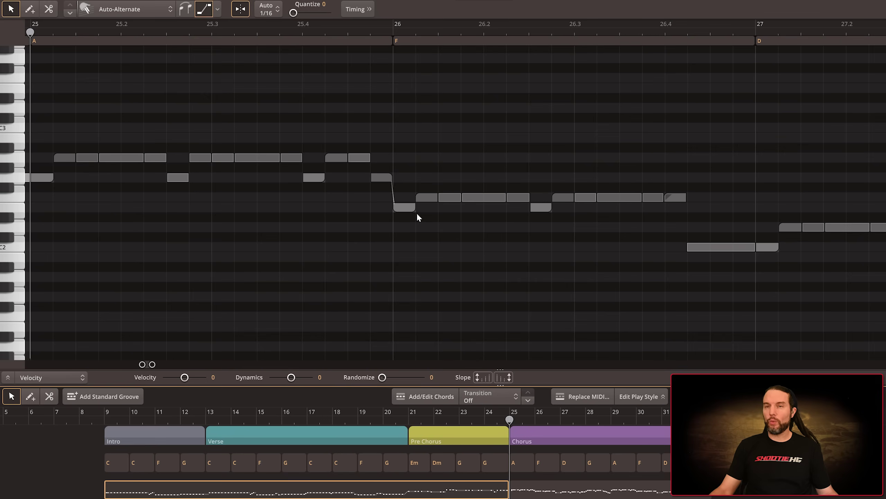
Step: Remove the existing legato link on the Chorus's first note at bar 25
{"action": "scroll", "coordinate": [415, 215], "scroll_direction": "left", "scroll_amount": 5}
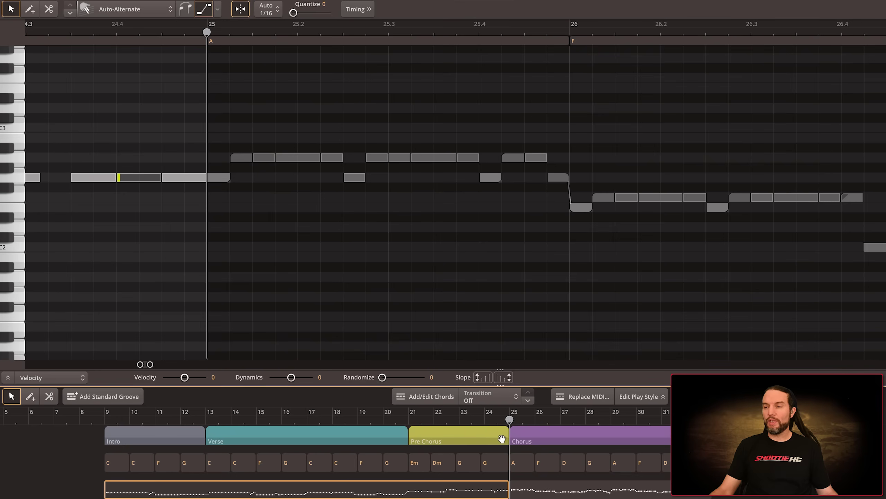
{"action": "scroll", "coordinate": [245, 231], "scroll_direction": "left", "scroll_amount": 3}
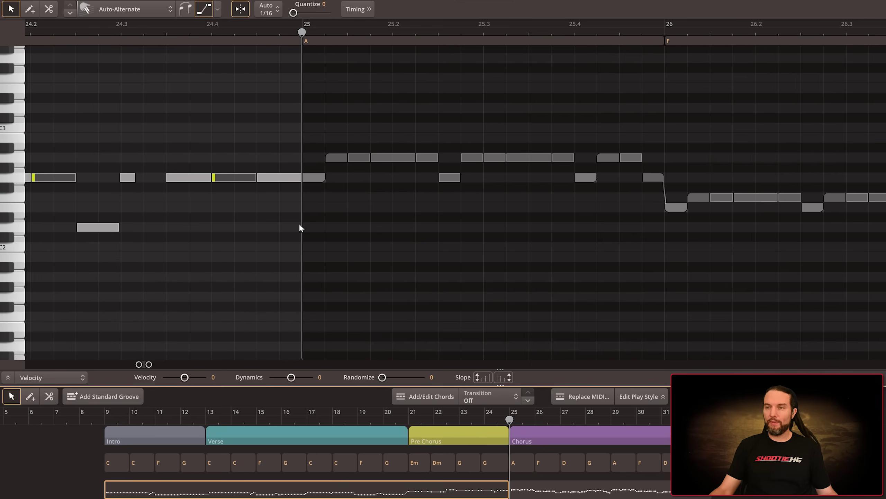
{"action": "left_click", "coordinate": [303, 211]}
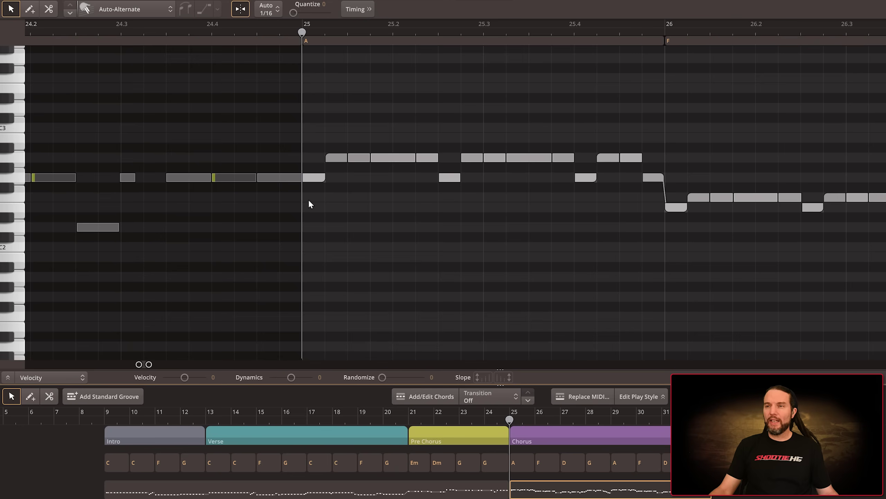
{"action": "left_click", "coordinate": [315, 180]}
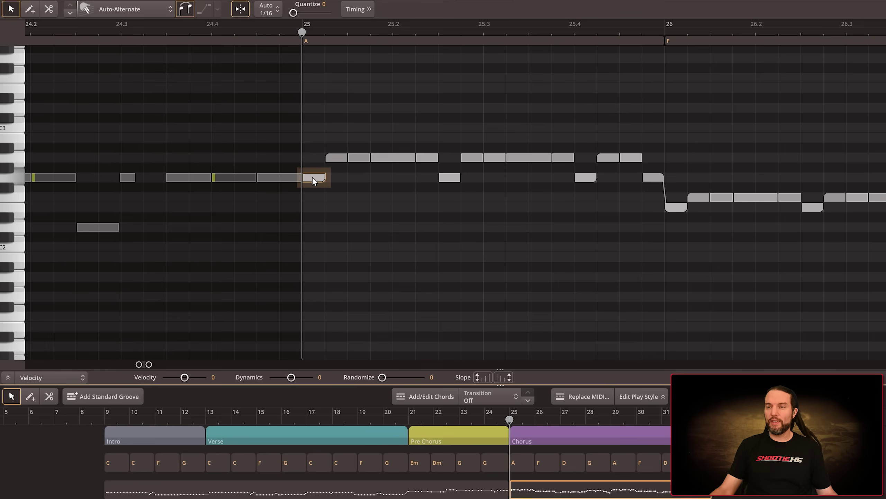
{"action": "left_click_drag", "start_coordinate": [311, 198], "coordinate": [288, 179]}
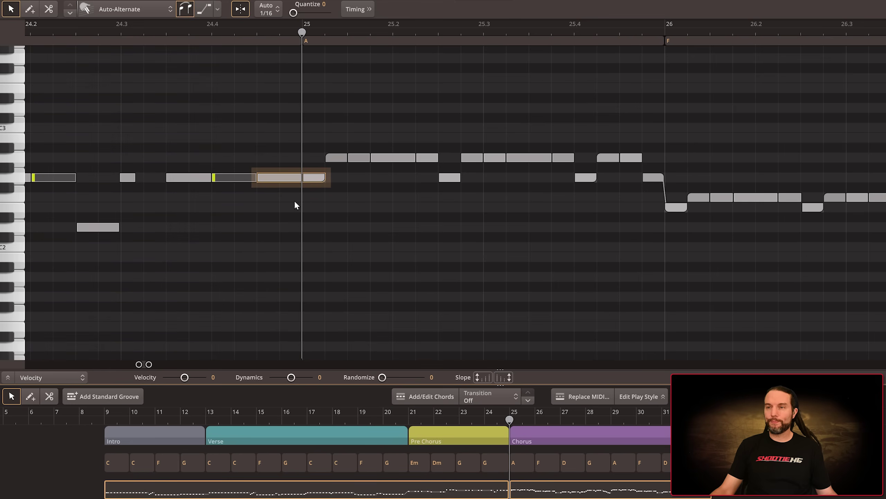
{"action": "left_click", "coordinate": [324, 197]}
{"action": "left_click", "coordinate": [314, 177]}
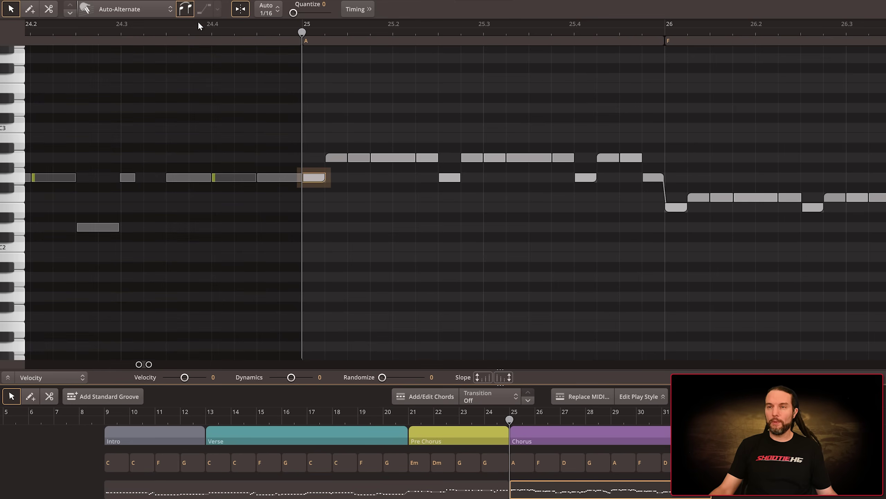
{"action": "left_click", "coordinate": [185, 9]}
{"action": "left_click", "coordinate": [317, 216]}
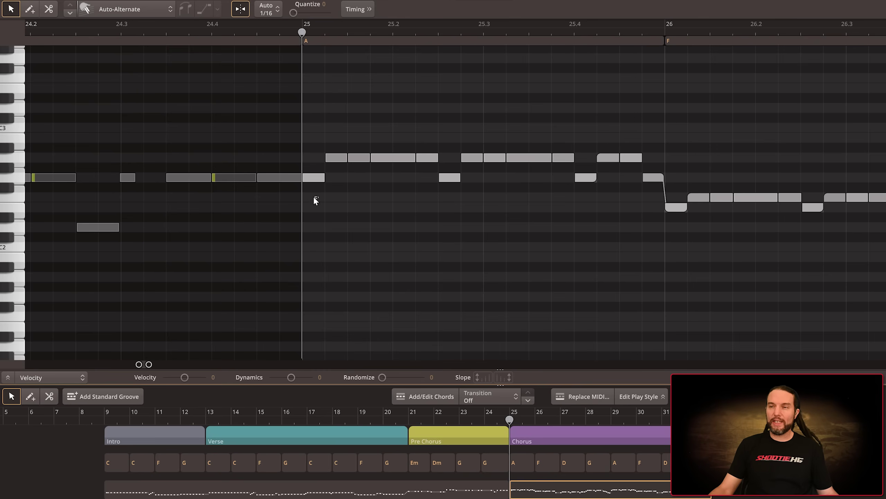
Step: Drag the note just before bar 25 down to a lower pitch
{"action": "left_click_drag", "start_coordinate": [290, 176], "coordinate": [289, 176]}
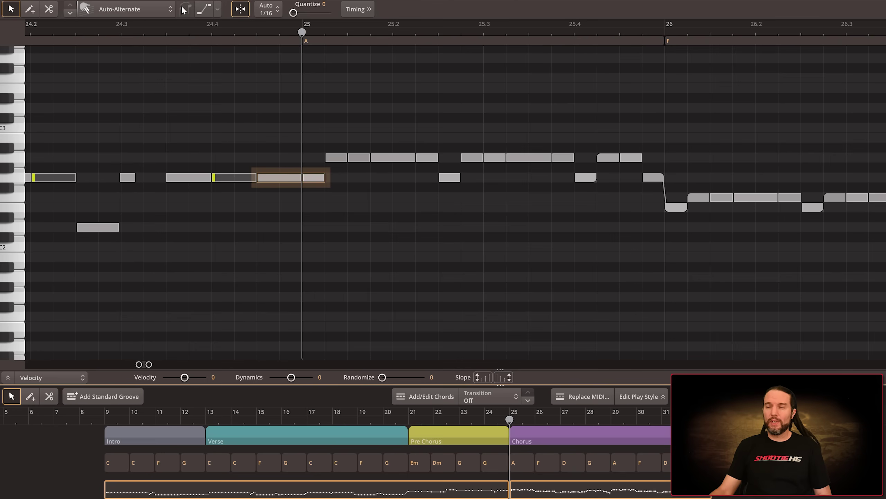
{"action": "left_click", "coordinate": [352, 259]}
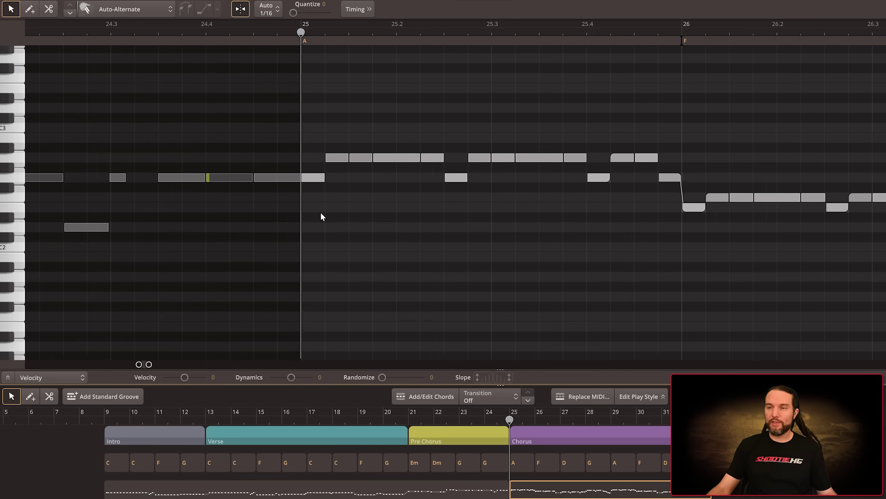
{"action": "scroll", "coordinate": [320, 214], "scroll_direction": "up", "scroll_amount": 3}
{"action": "scroll", "coordinate": [318, 218], "scroll_direction": "up", "scroll_amount": 1}
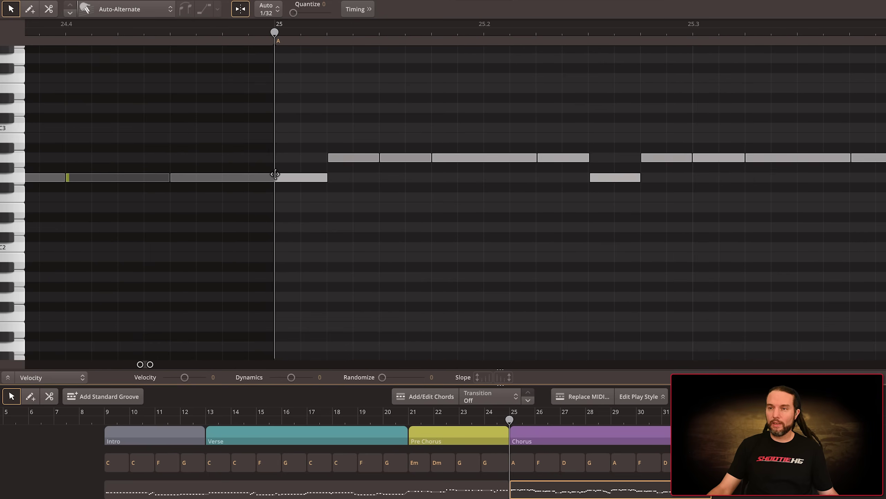
{"action": "scroll", "coordinate": [284, 192], "scroll_direction": "down", "scroll_amount": 1}
{"action": "scroll", "coordinate": [285, 198], "scroll_direction": "down", "scroll_amount": 2}
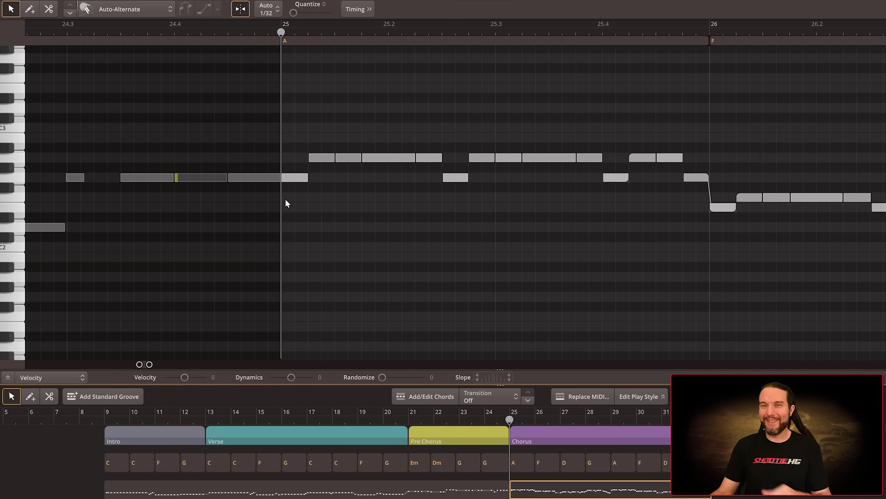
{"action": "left_click_drag", "start_coordinate": [256, 178], "coordinate": [255, 197]}
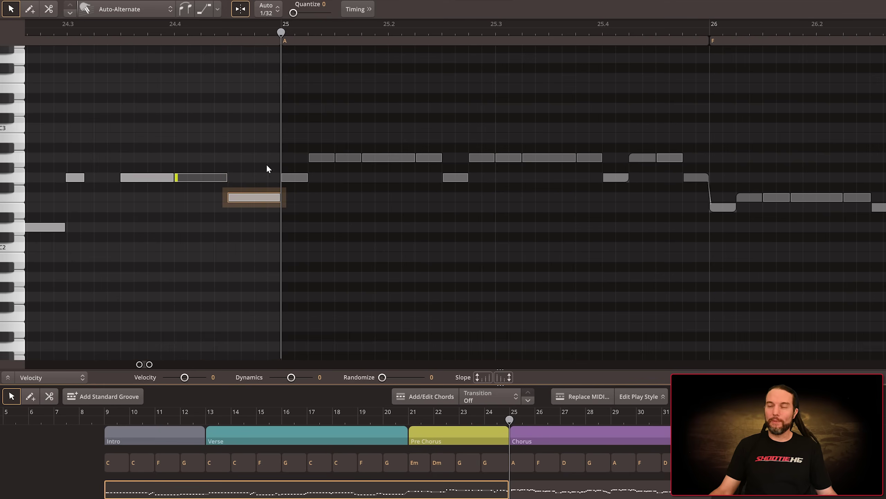
{"action": "left_click", "coordinate": [281, 187]}
Step: Join the lowered note to the first Chorus note with a hammer-on
{"action": "left_click_drag", "start_coordinate": [271, 190], "coordinate": [290, 210]}
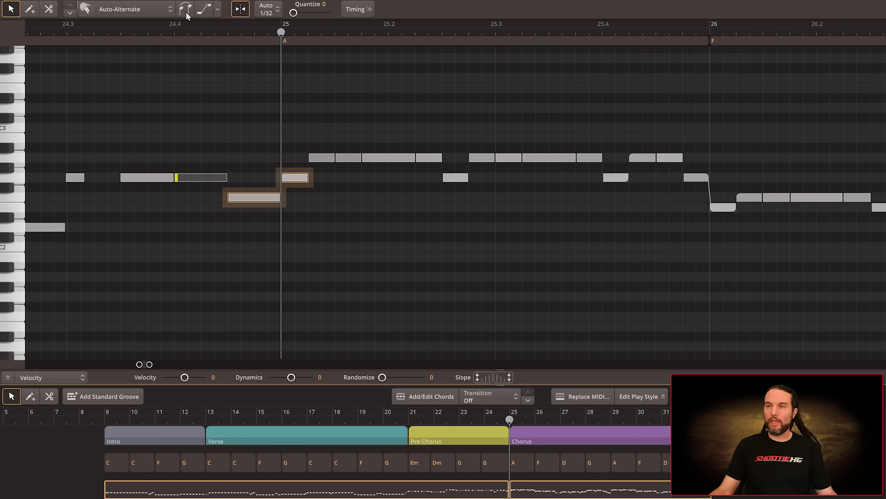
{"action": "left_click", "coordinate": [188, 12]}
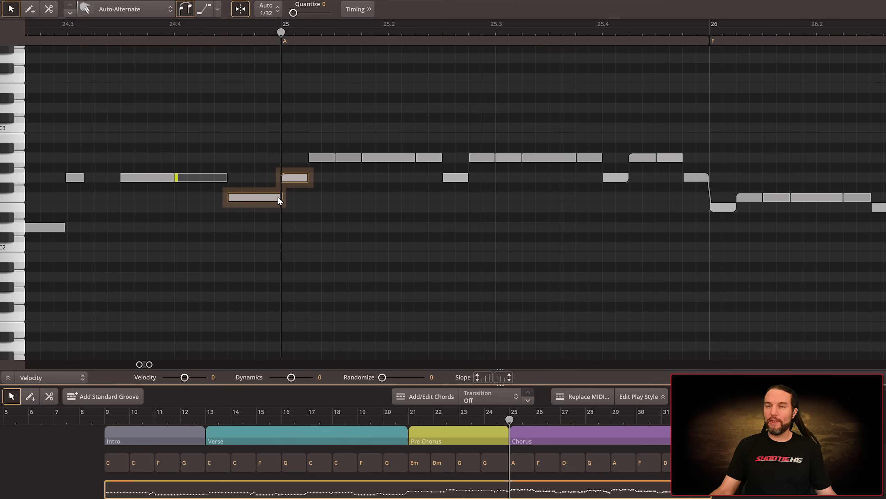
{"action": "left_click", "coordinate": [572, 418]}
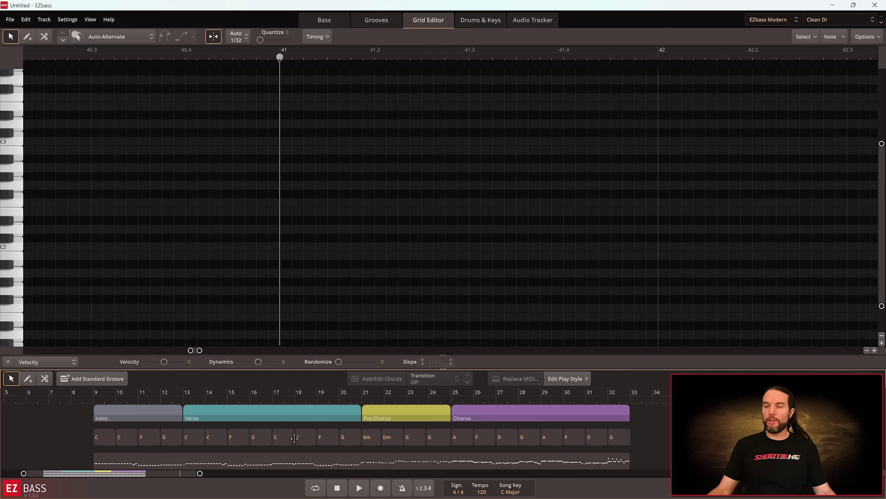
Step: Select the Verse part in the song timeline
{"action": "left_click", "coordinate": [275, 413]}
Step: Copy the Verse part and paste it at the playhead at bar 33
{"action": "left_click", "coordinate": [382, 413]}
{"action": "left_click", "coordinate": [473, 414]}
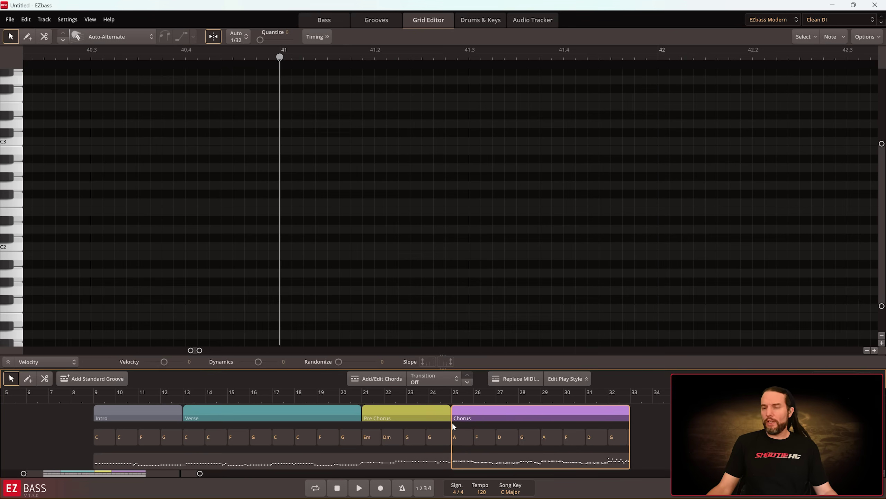
{"action": "left_click", "coordinate": [274, 415]}
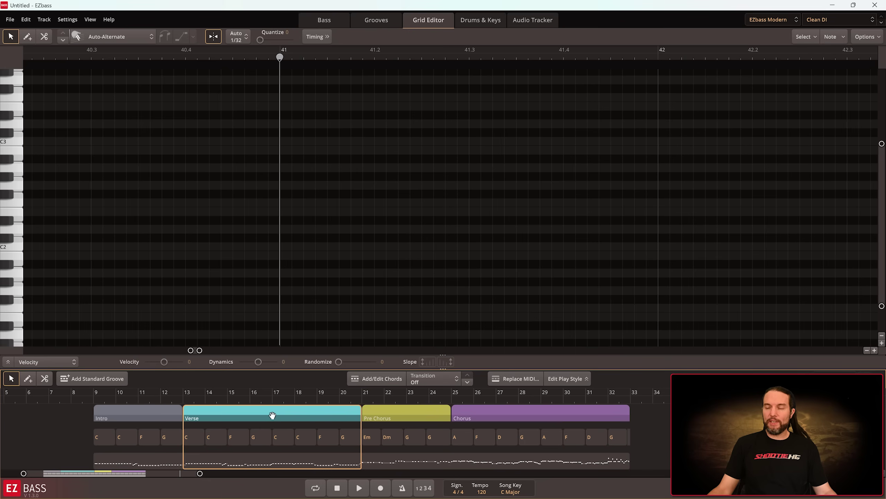
{"action": "right_click", "coordinate": [273, 415]}
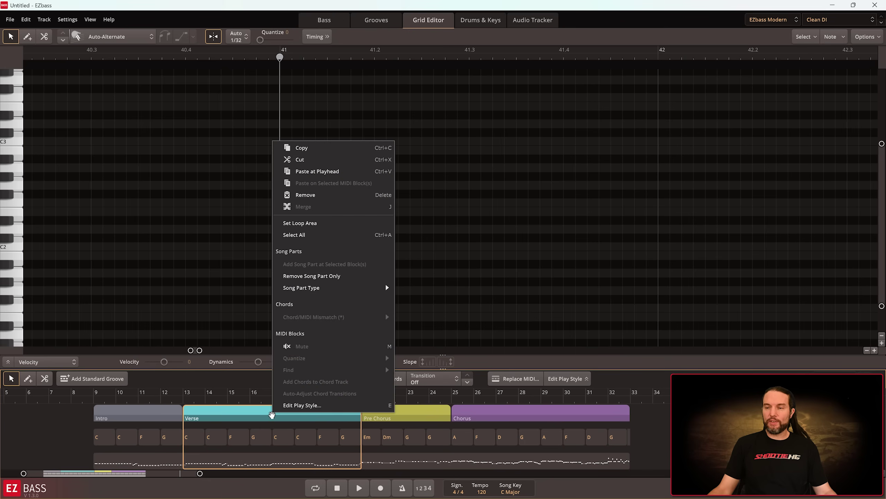
{"action": "left_click", "coordinate": [309, 153]}
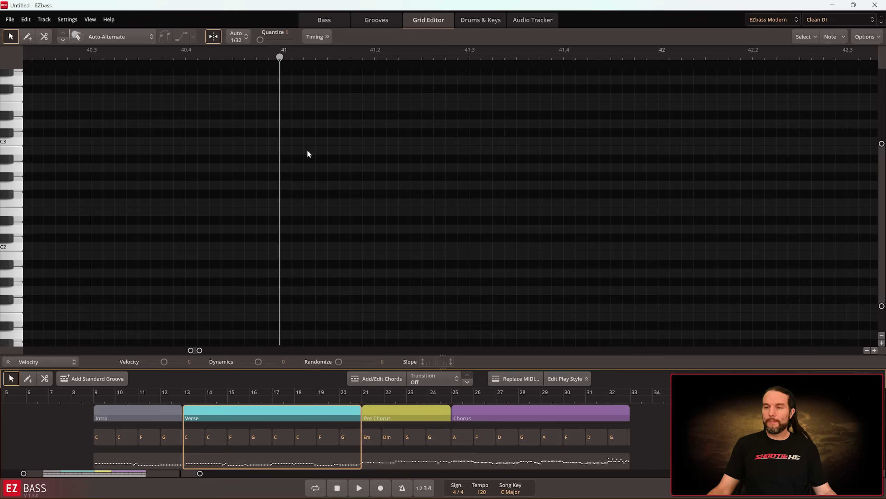
{"action": "left_click", "coordinate": [630, 398]}
{"action": "right_click", "coordinate": [631, 413]}
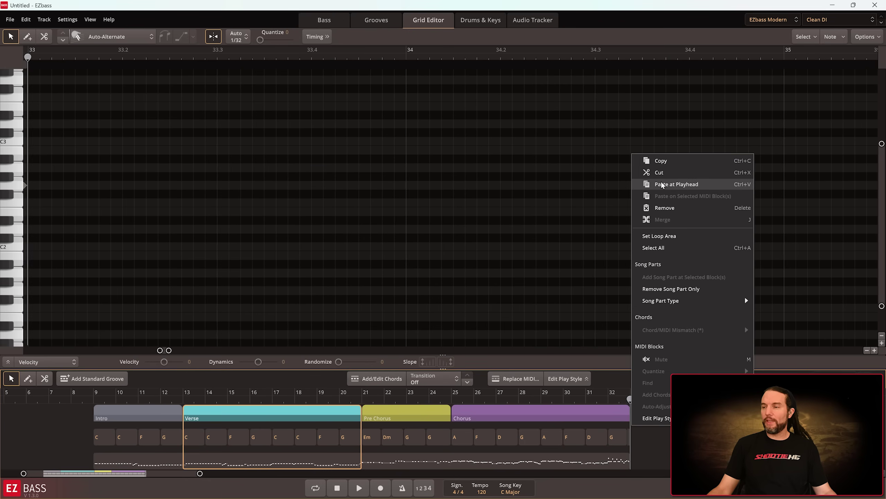
{"action": "left_click", "coordinate": [677, 184]}
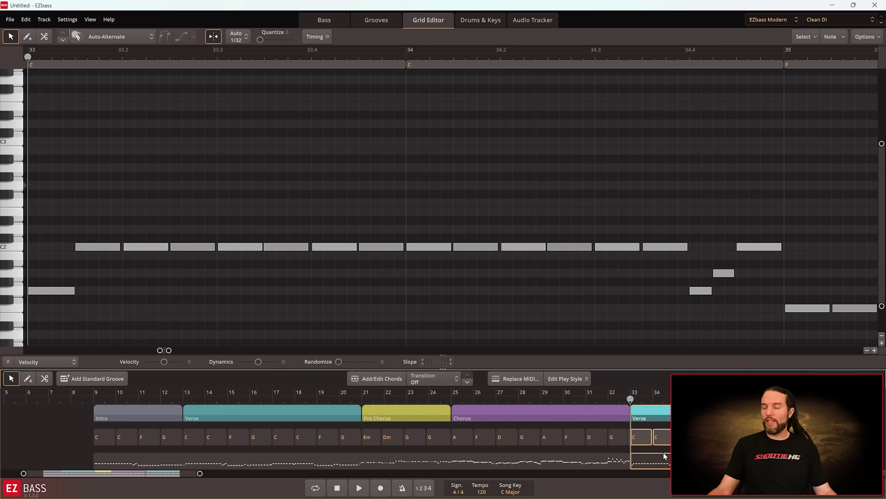
Step: Compare the lead-in notes of the original Verse at bar 13 and the pasted Verse at bar 33
{"action": "left_click", "coordinate": [184, 398]}
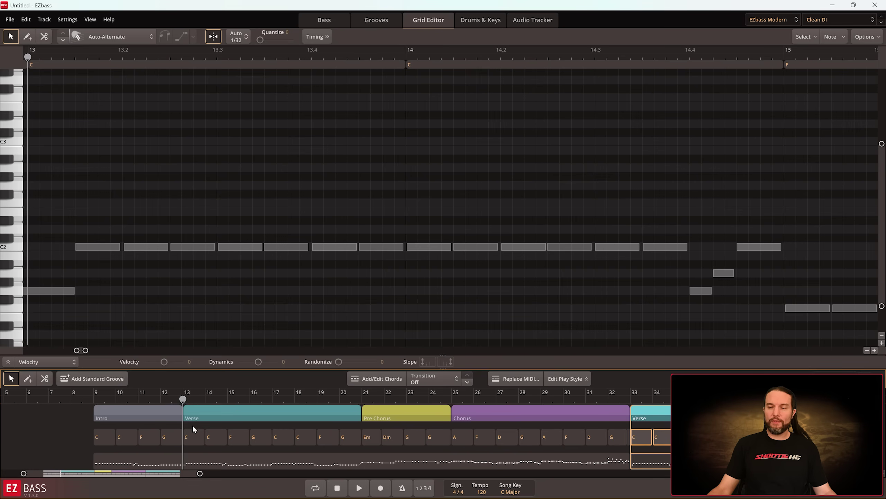
{"action": "scroll", "coordinate": [163, 281], "scroll_direction": "left", "scroll_amount": 2}
{"action": "left_click", "coordinate": [157, 290]}
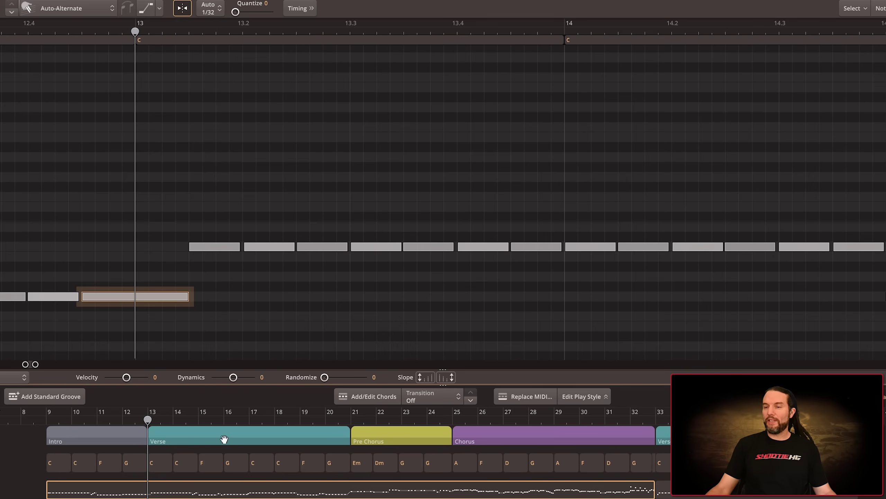
{"action": "left_click", "coordinate": [657, 416]}
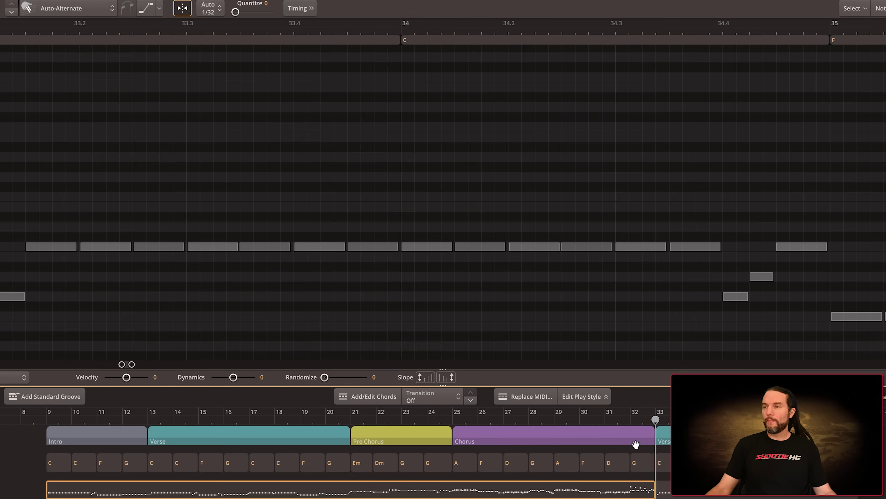
{"action": "scroll", "coordinate": [268, 239], "scroll_direction": "left", "scroll_amount": 3}
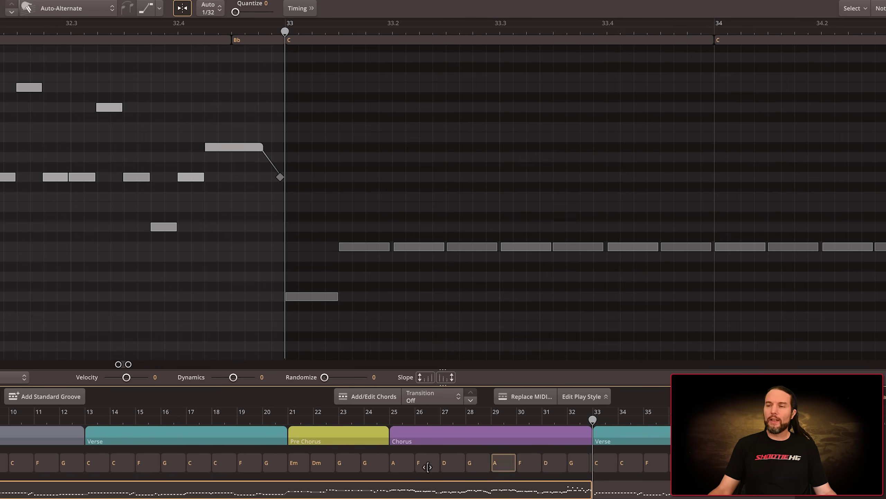
Step: Copy the Pre Chorus from bar 21 and paste it at the playhead at bar 41
{"action": "left_click", "coordinate": [317, 441]}
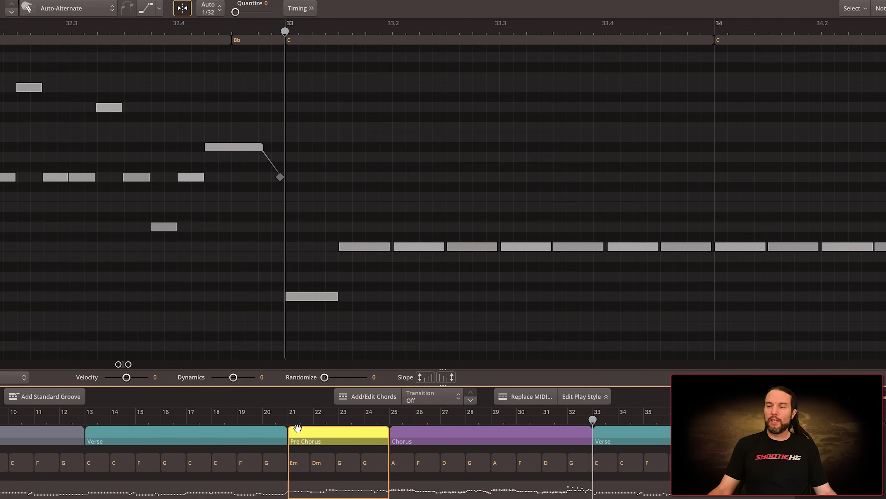
{"action": "left_click", "coordinate": [288, 421]}
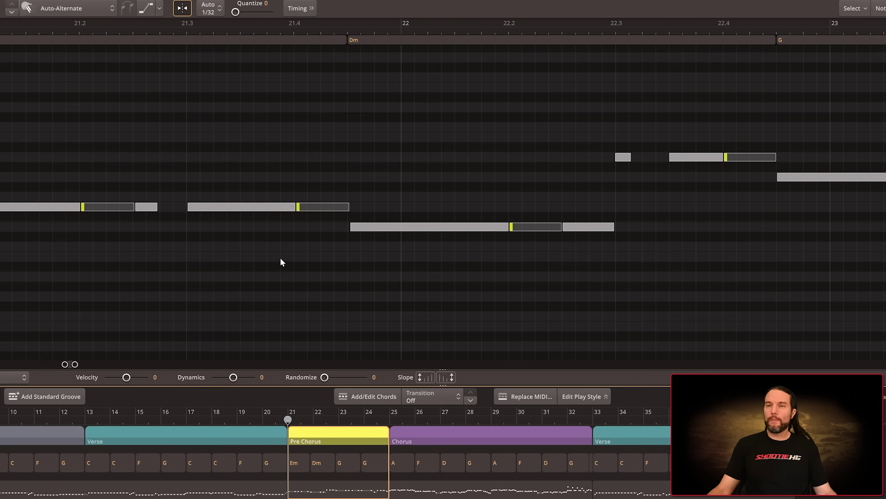
{"action": "scroll", "coordinate": [274, 266], "scroll_direction": "left", "scroll_amount": 2}
{"action": "scroll", "coordinate": [276, 267], "scroll_direction": "left", "scroll_amount": 2}
{"action": "scroll", "coordinate": [281, 272], "scroll_direction": "left", "scroll_amount": 2}
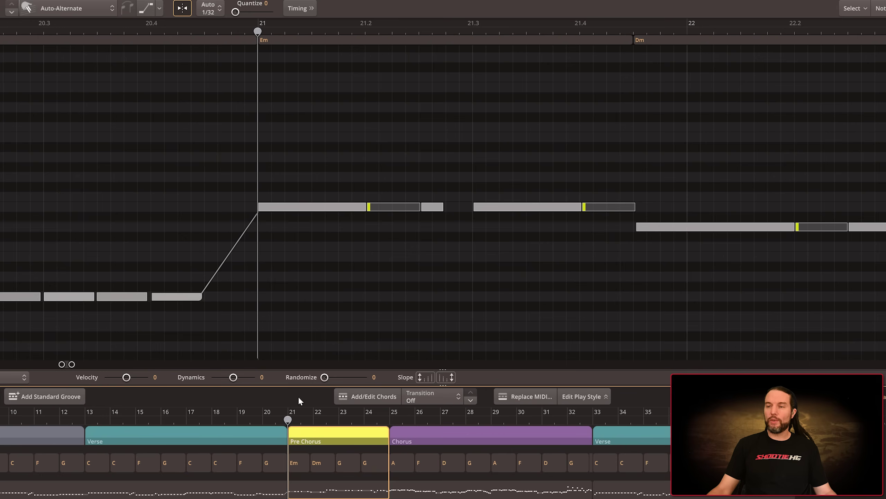
{"action": "right_click", "coordinate": [326, 434]}
{"action": "left_click", "coordinate": [378, 134]}
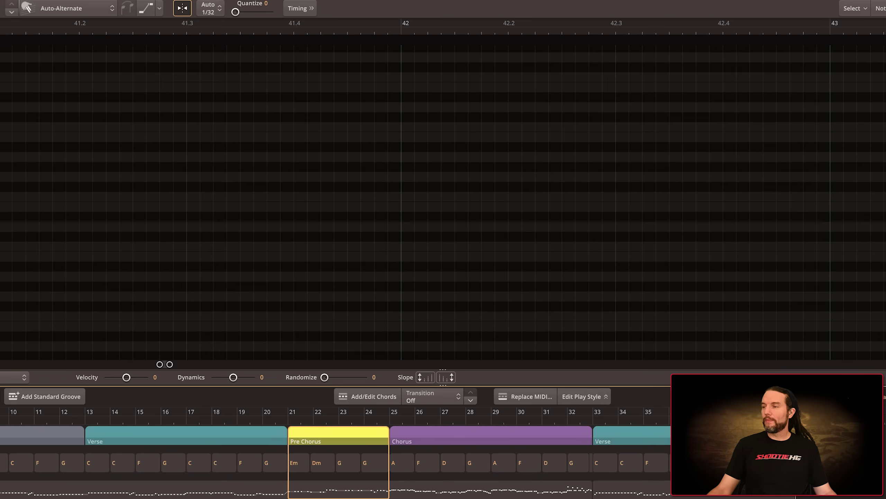
{"action": "right_click", "coordinate": [800, 155]}
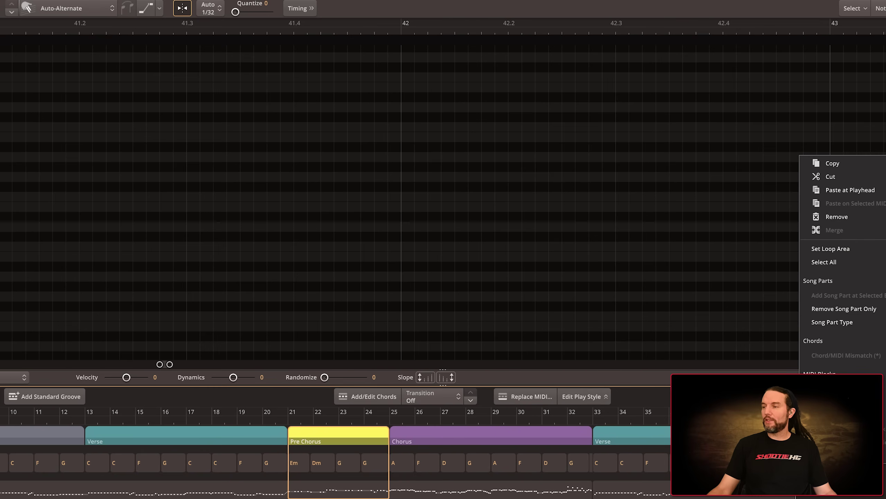
{"action": "left_click", "coordinate": [839, 190]}
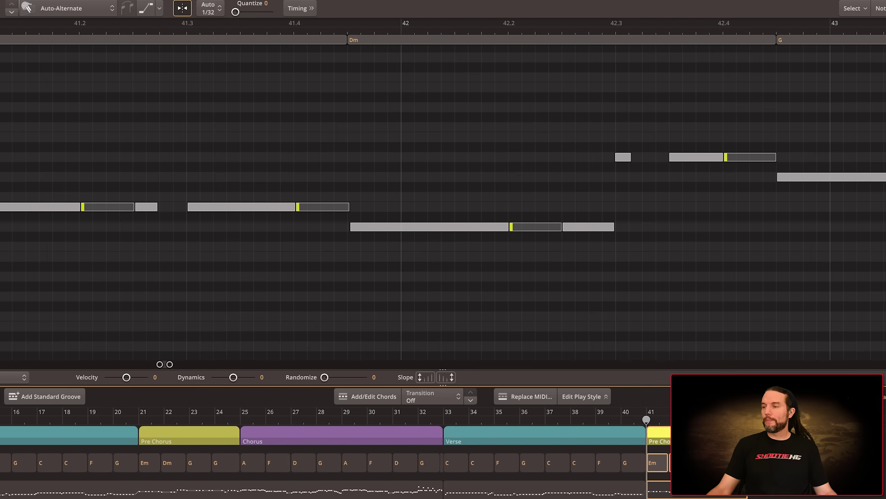
{"action": "scroll", "coordinate": [393, 194], "scroll_direction": "left", "scroll_amount": 3}
{"action": "scroll", "coordinate": [378, 222], "scroll_direction": "left", "scroll_amount": 3}
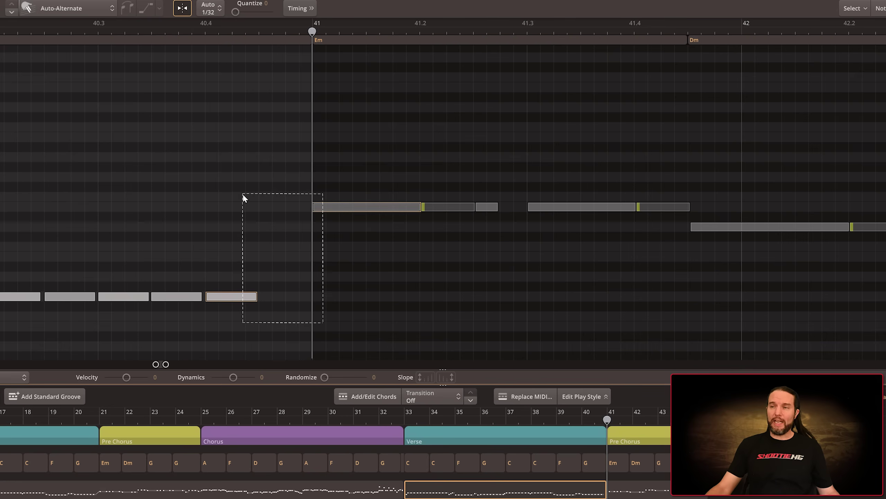
Step: Apply a slide between the notes at 40.4 and bar 41 and adjust its curve handle
{"action": "left_click_drag", "start_coordinate": [293, 295], "coordinate": [242, 193]}
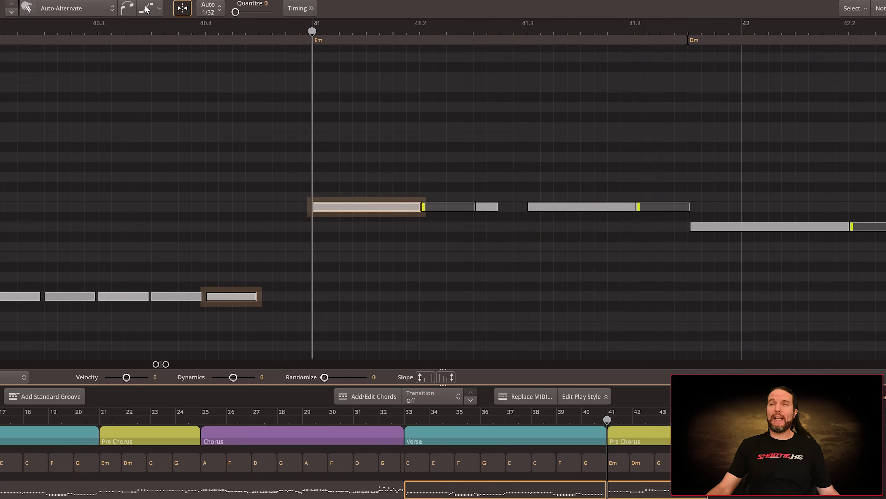
{"action": "left_click", "coordinate": [146, 8]}
{"action": "left_click", "coordinate": [235, 213]}
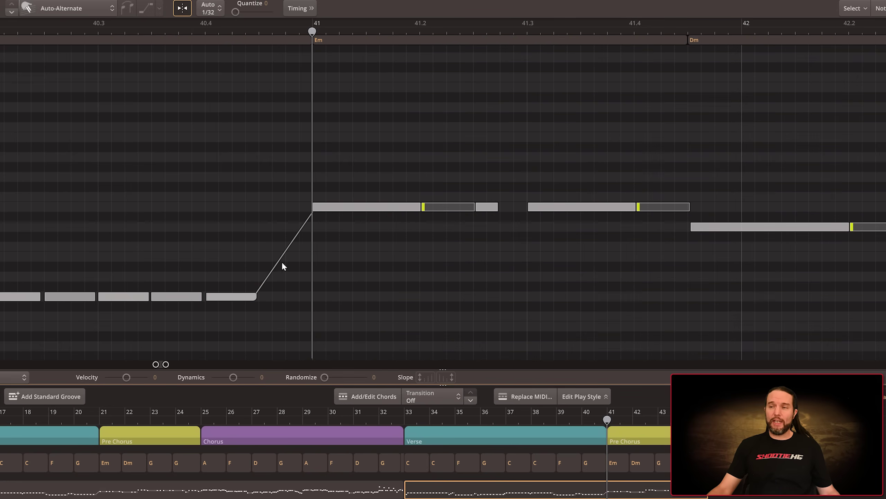
{"action": "mouse_move", "coordinate": [286, 254]}
{"action": "left_mouse_down"}
{"action": "mouse_move", "coordinate": [263, 224]}
{"action": "mouse_move", "coordinate": [316, 284]}
{"action": "mouse_move", "coordinate": [261, 219]}
{"action": "mouse_move", "coordinate": [299, 269]}
{"action": "mouse_move", "coordinate": [265, 235]}
{"action": "mouse_move", "coordinate": [286, 254]}
{"action": "left_mouse_up"}
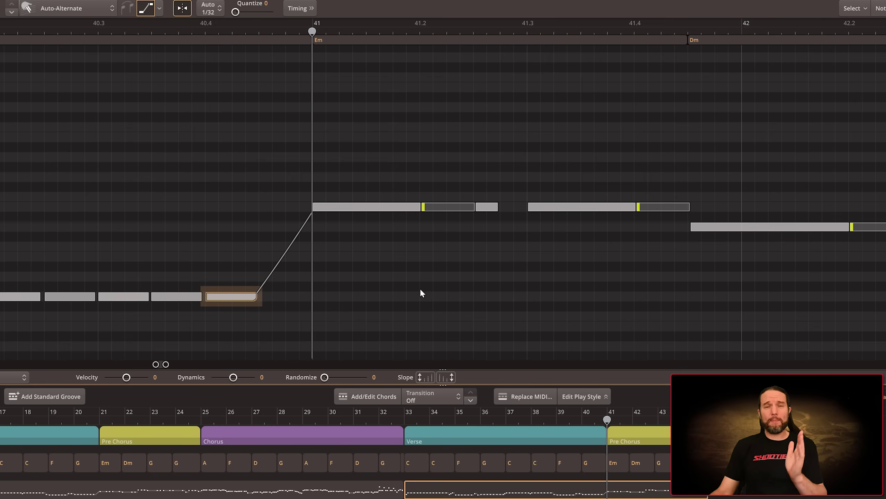
{"action": "right_click", "coordinate": [346, 435]}
Step: Copy the Chorus part and paste it at bar 45
{"action": "left_click", "coordinate": [402, 136]}
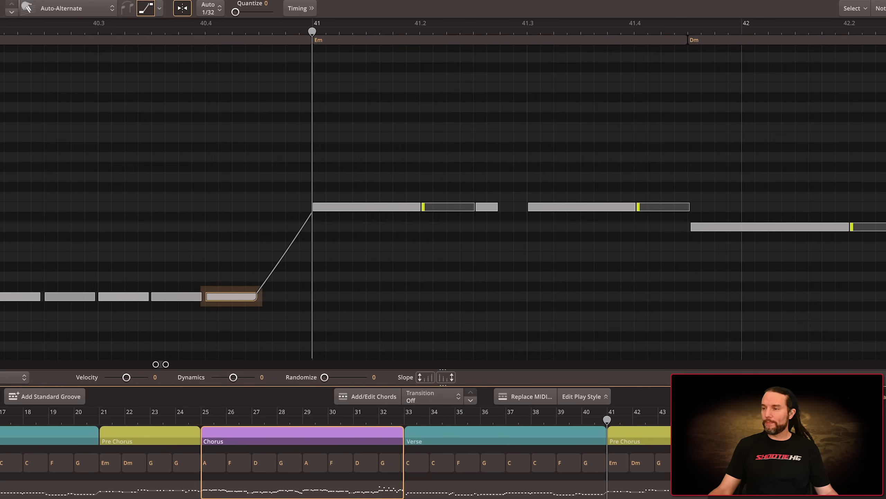
{"action": "right_click", "coordinate": [716, 145]}
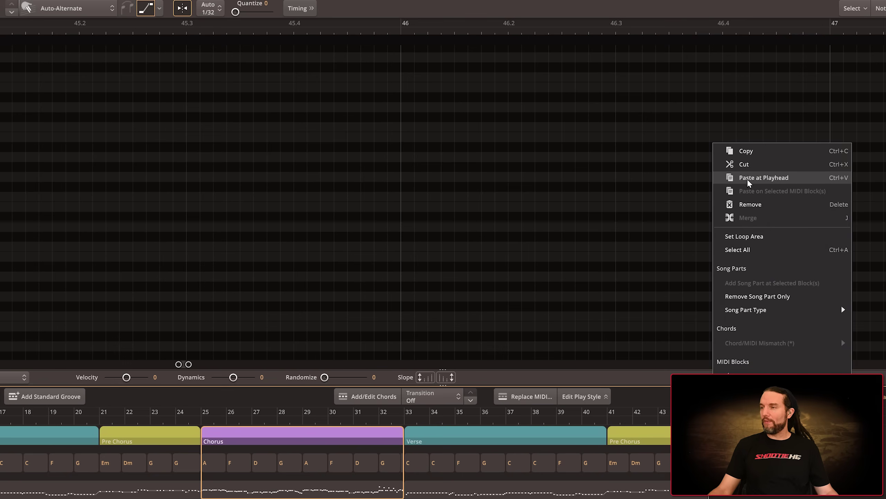
{"action": "left_click", "coordinate": [749, 178]}
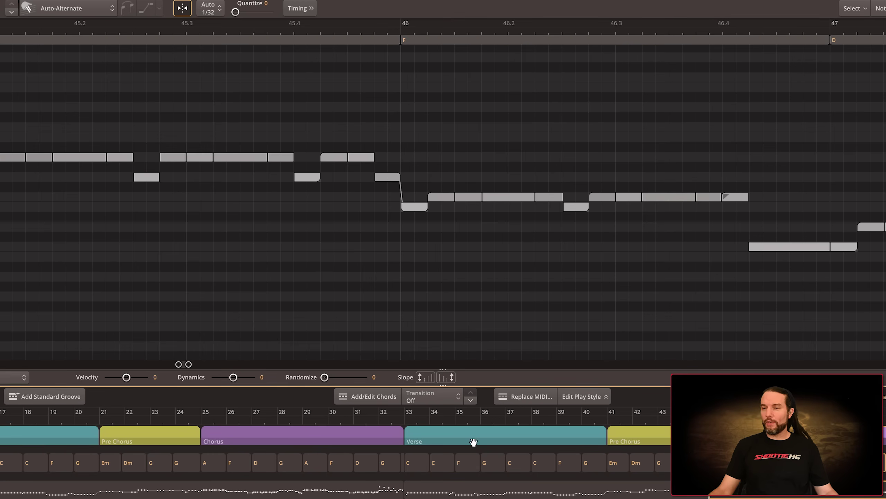
Step: Compare the original Chorus at bar 25 with the pasted copy at bar 45, selecting bar 45's first note
{"action": "left_click", "coordinate": [202, 417]}
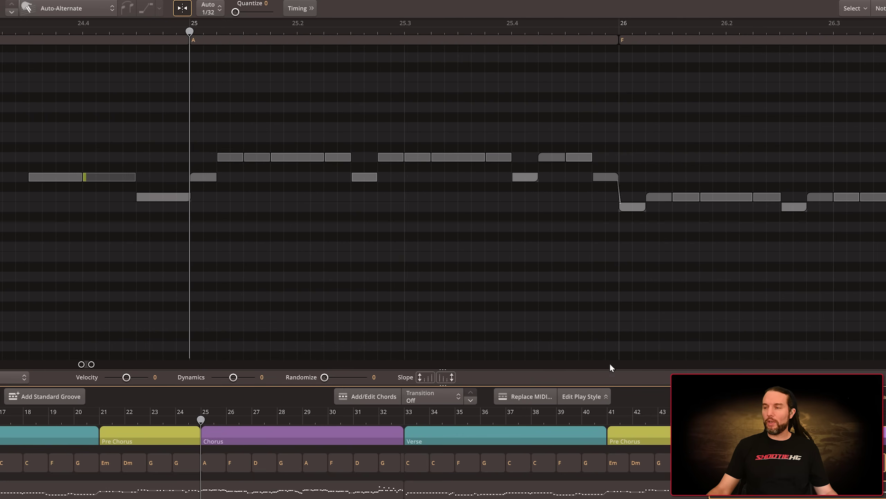
{"action": "left_click", "coordinate": [716, 435]}
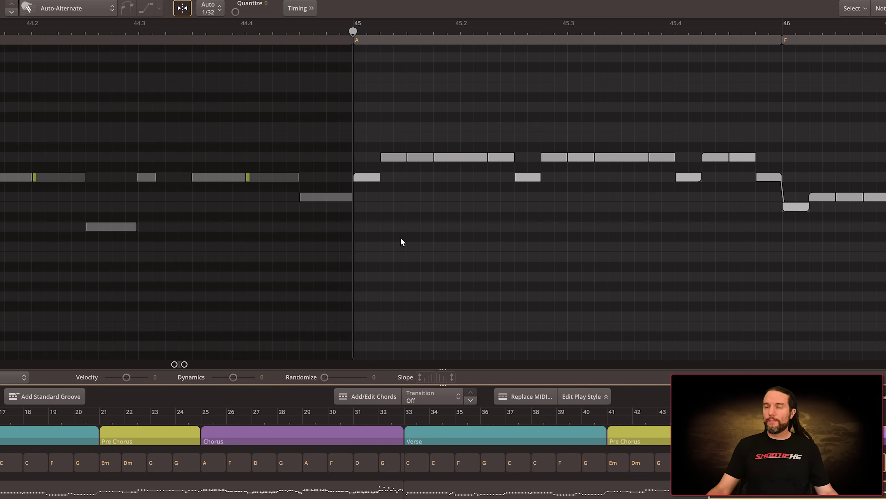
{"action": "left_click", "coordinate": [362, 178]}
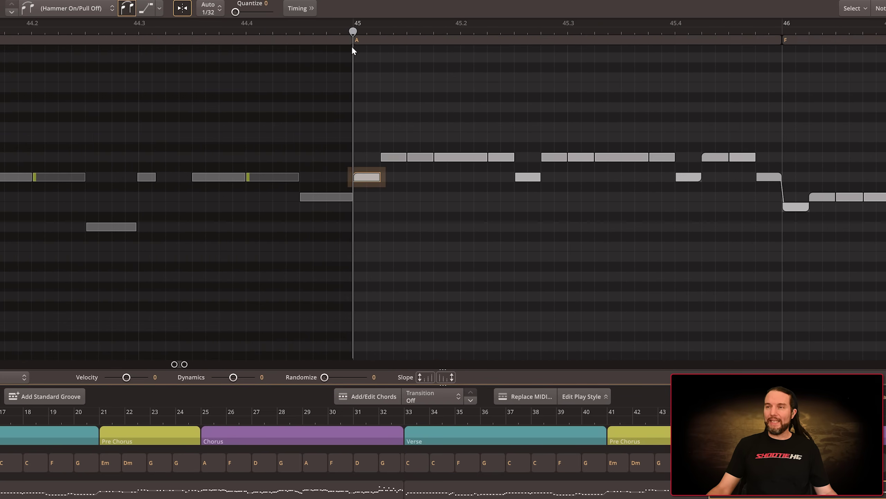
{"action": "left_click_drag", "start_coordinate": [348, 28], "coordinate": [319, 29]}
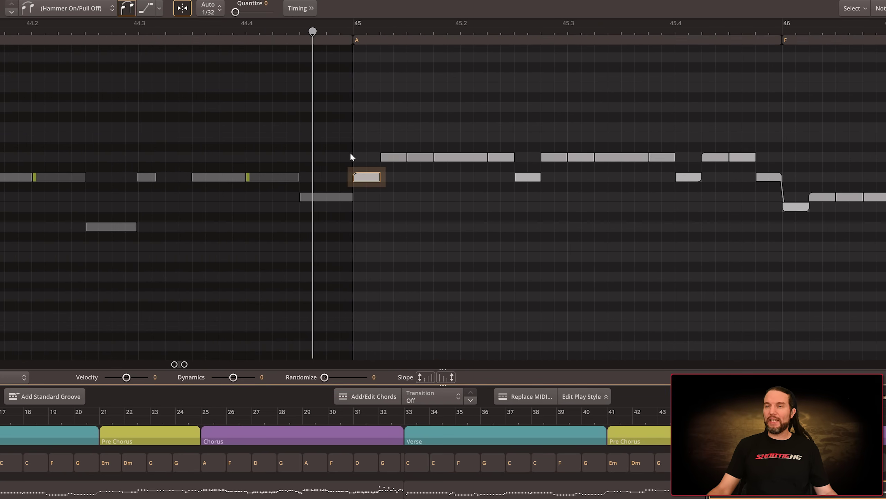
{"action": "key", "text": "space"}
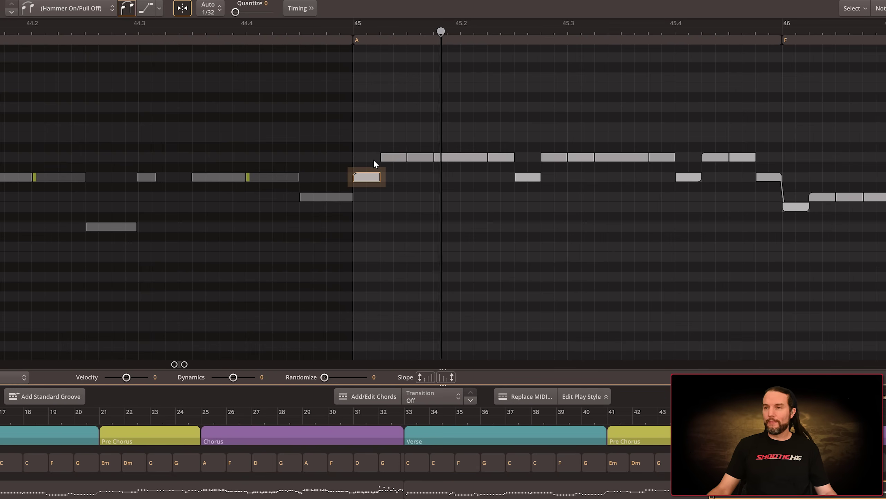
{"action": "key", "text": "space"}
{"action": "key", "text": "space"}
{"action": "key", "text": "space"}
{"action": "left_click", "coordinate": [245, 32]}
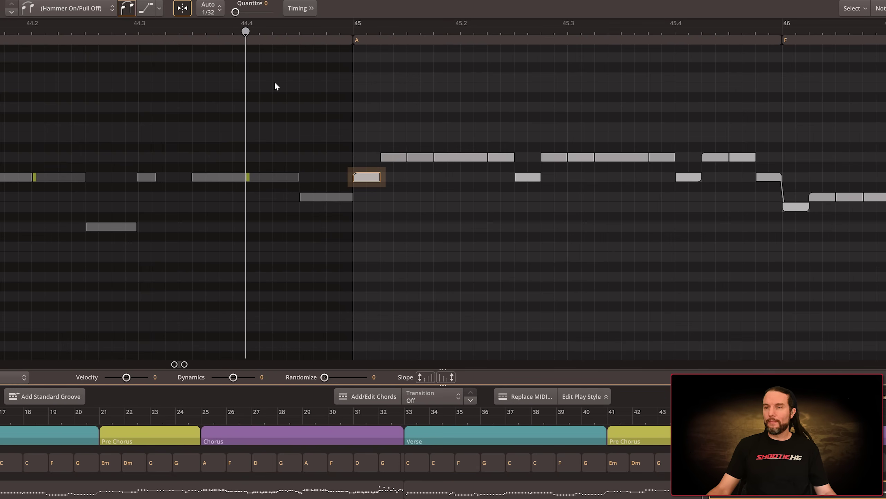
{"action": "key", "text": "space"}
{"action": "key", "text": "space"}
{"action": "key", "text": "space"}
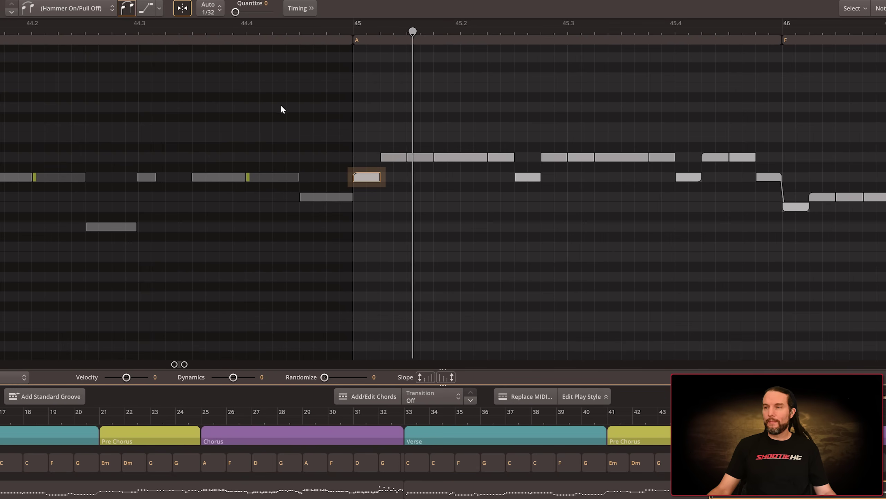
{"action": "key", "text": "space"}
{"action": "key", "text": "space"}
{"action": "key", "text": "space"}
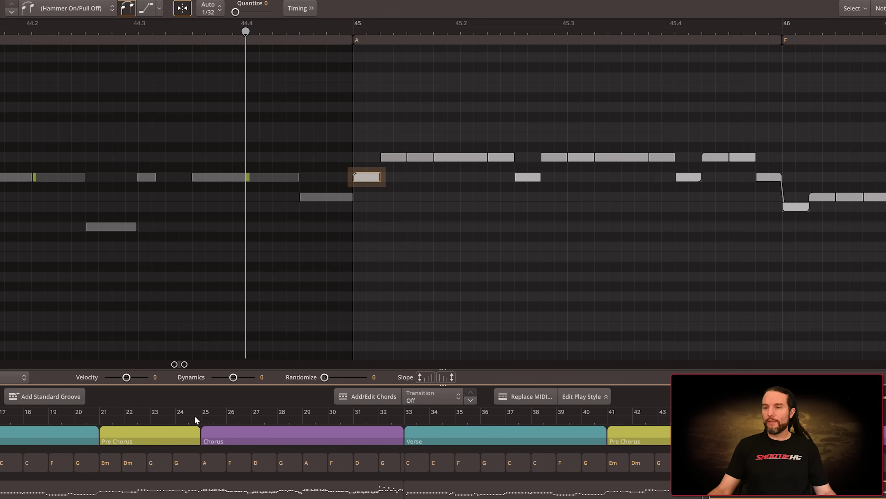
{"action": "left_click", "coordinate": [177, 419]}
{"action": "scroll", "coordinate": [78, 175], "scroll_direction": "left", "scroll_amount": 10}
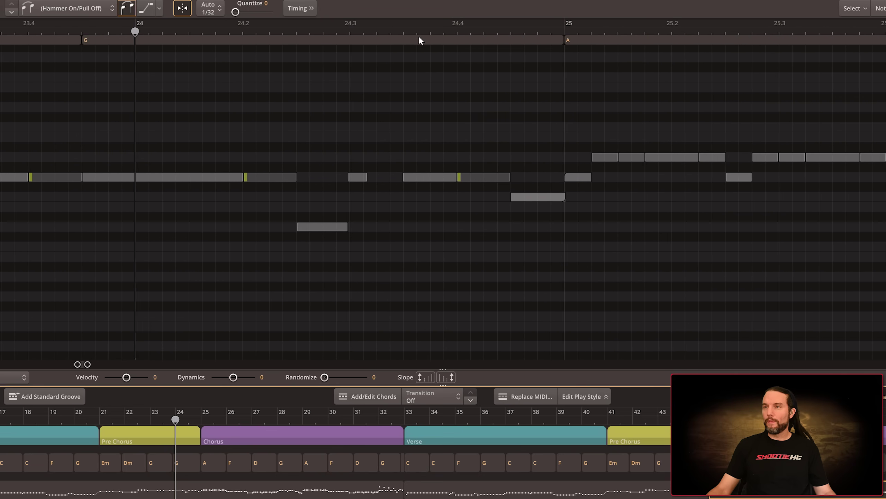
{"action": "left_click", "coordinate": [403, 30]}
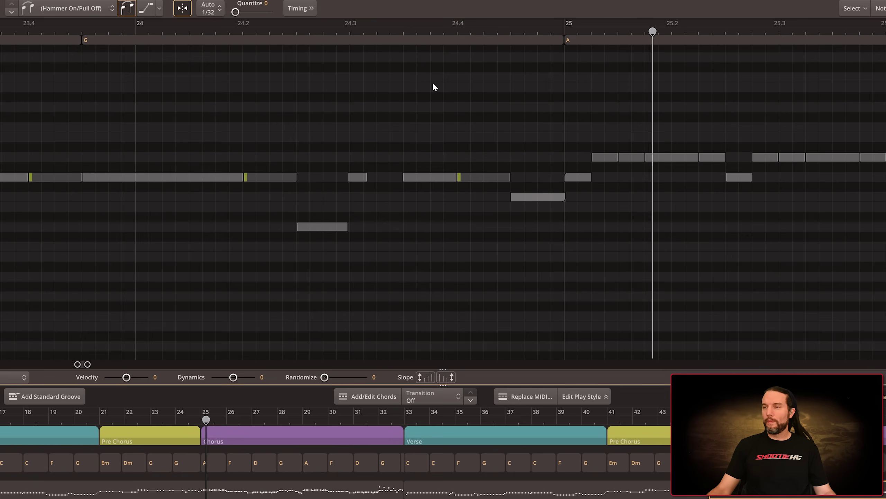
{"action": "key", "text": "space"}
{"action": "key", "text": "space"}
{"action": "key", "text": "space"}
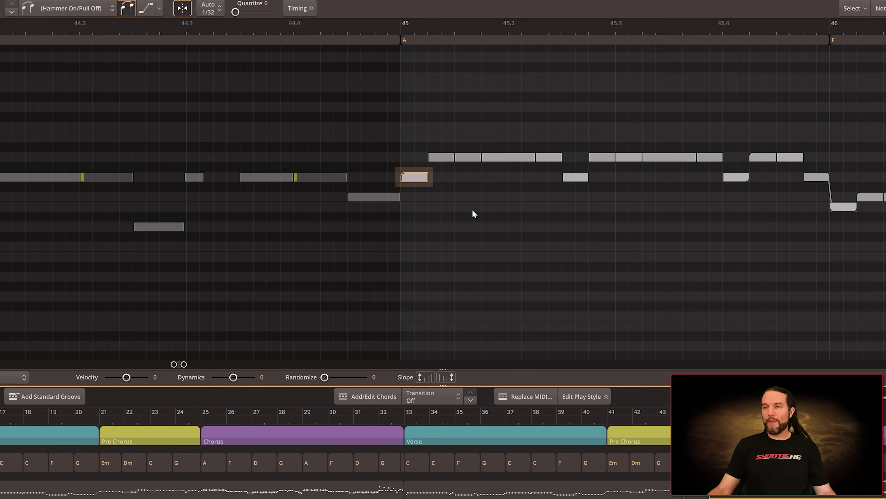
{"action": "left_click", "coordinate": [238, 29]}
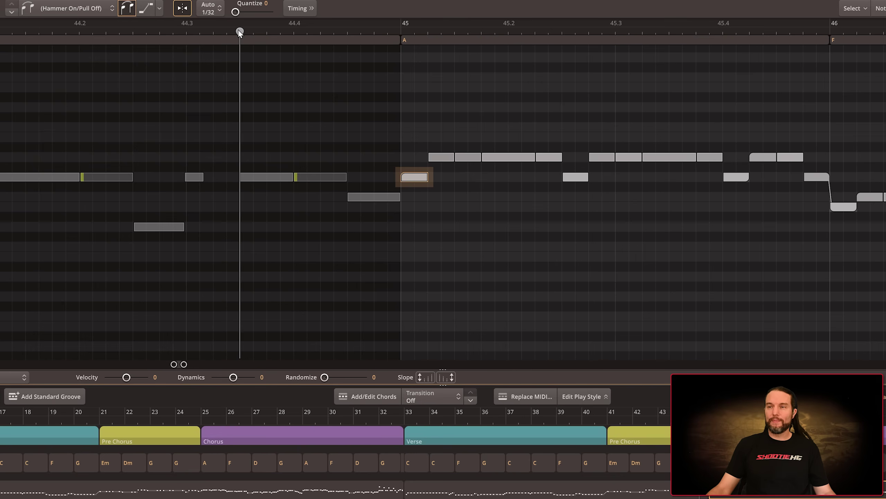
{"action": "key", "text": "space"}
{"action": "key", "text": "space"}
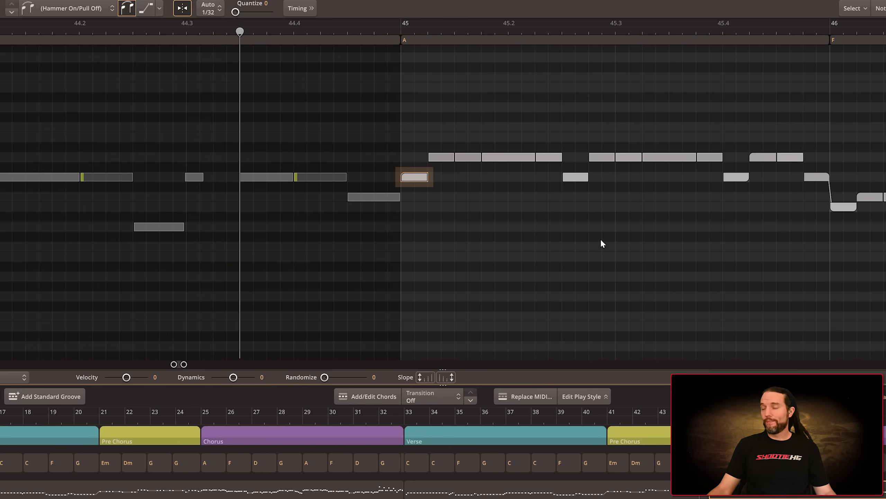
Step: Add a hammer-on from bar 44's last note into bar 45's first note
{"action": "left_click_drag", "start_coordinate": [417, 220], "coordinate": [386, 177]}
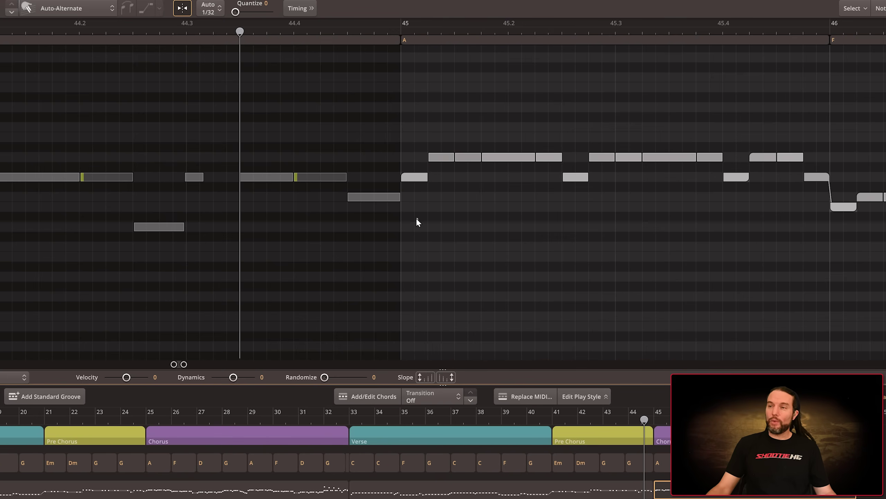
{"action": "left_click", "coordinate": [415, 178]}
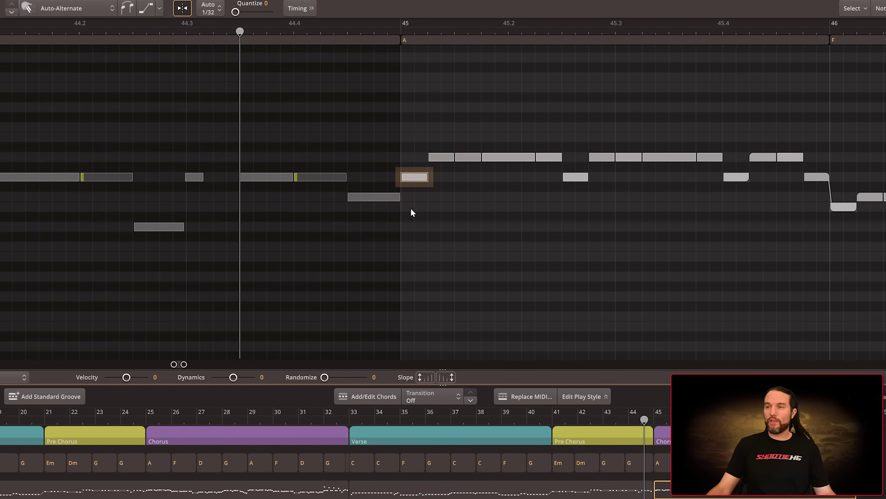
{"action": "left_click", "coordinate": [388, 198], "text": "shift"}
{"action": "left_click", "coordinate": [132, 12]}
{"action": "left_click", "coordinate": [366, 223]}
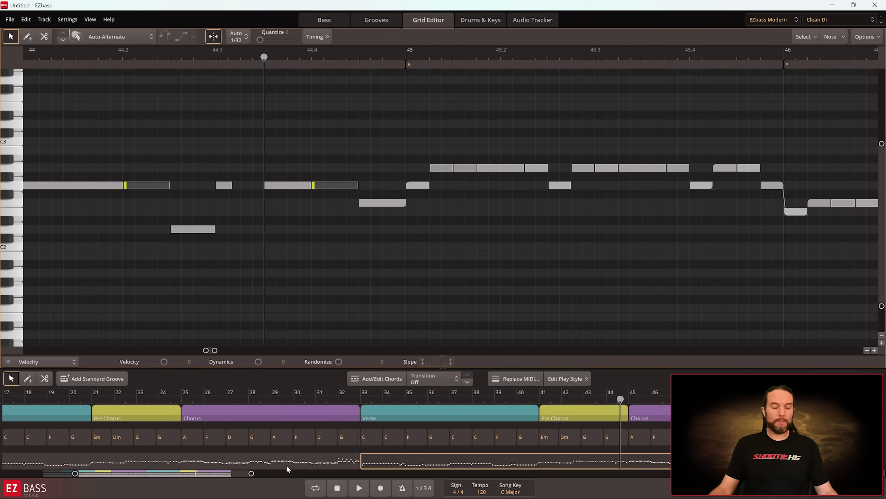
Step: Undo the pasted later sections twice, then choose the Scissors split tool with the playhead at bar 13
{"action": "key", "text": "ctrl+z"}
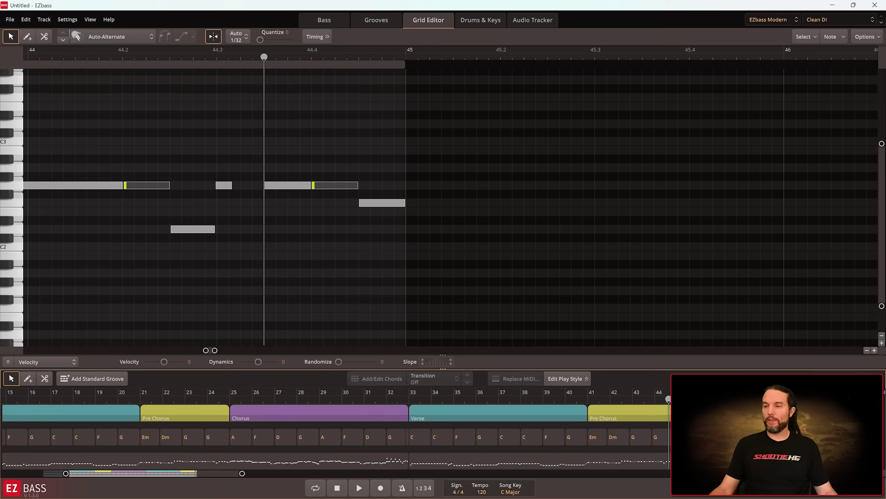
{"action": "key", "text": "ctrl+z"}
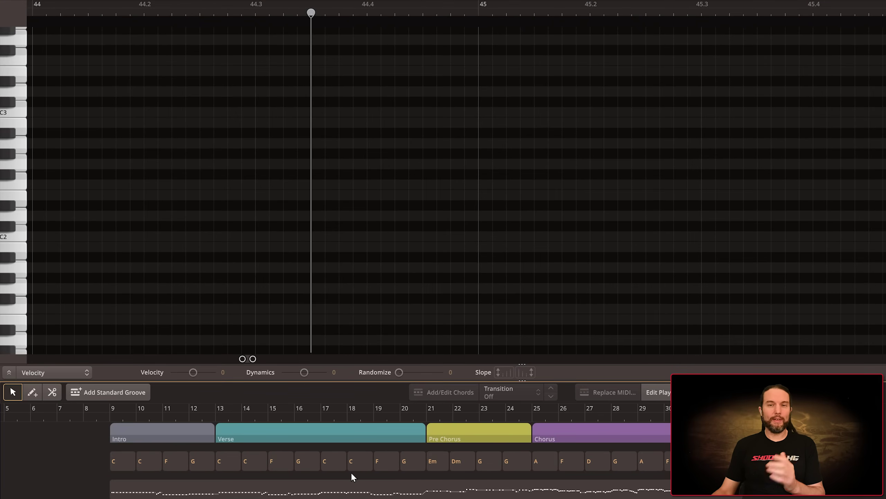
{"action": "left_click", "coordinate": [331, 466]}
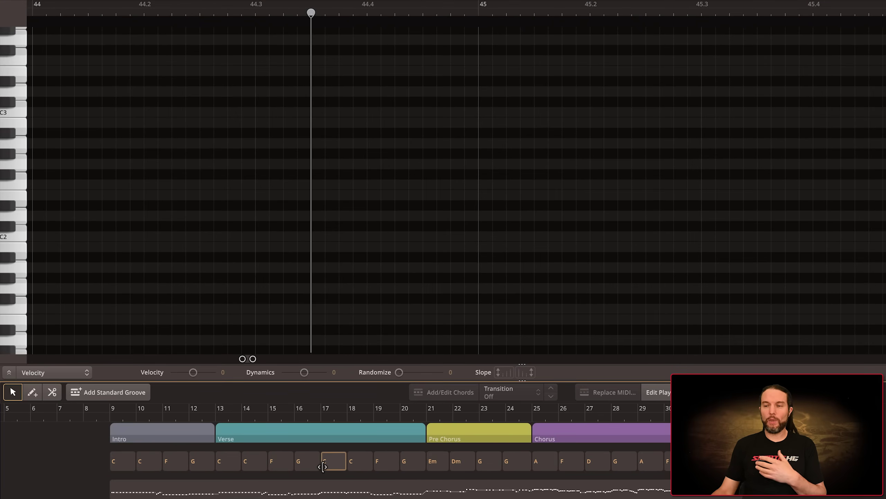
{"action": "left_click", "coordinate": [56, 392]}
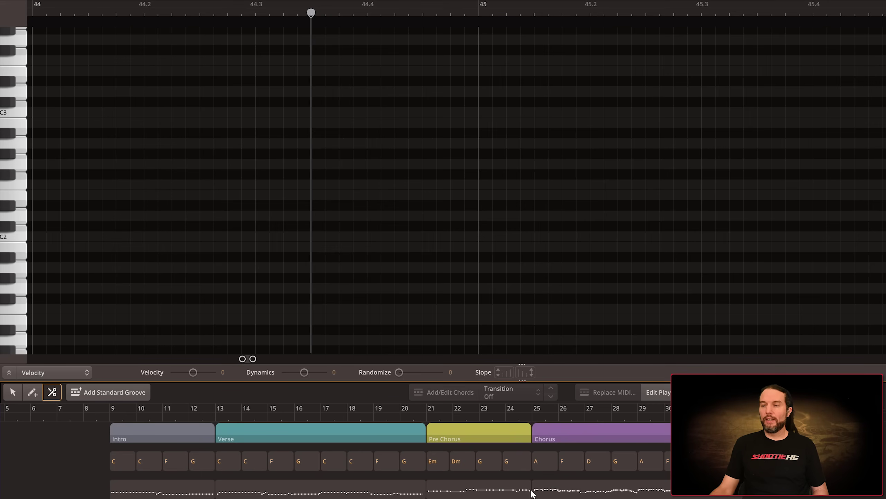
{"action": "left_click", "coordinate": [215, 416]}
Step: Inspect the bass notes leading into bars 13, 21 and 25, scrolling left before each section
{"action": "scroll", "coordinate": [295, 289], "scroll_direction": "left", "scroll_amount": 3}
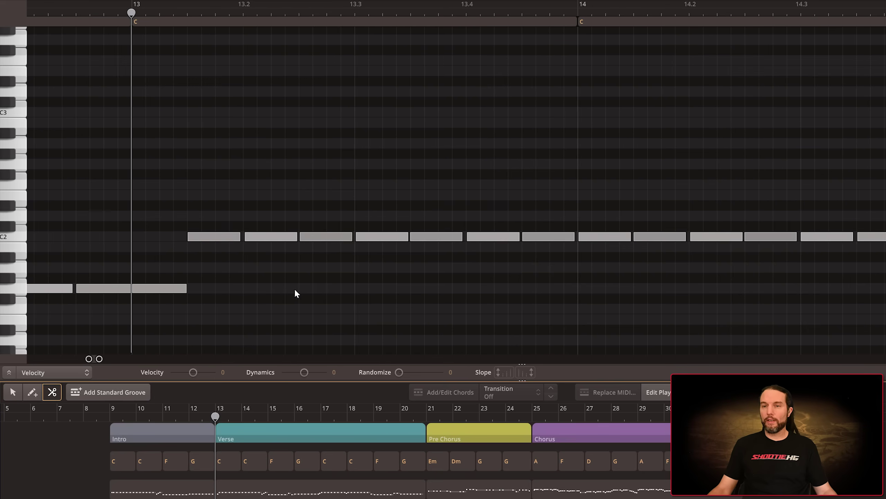
{"action": "scroll", "coordinate": [290, 305], "scroll_direction": "left", "scroll_amount": 3}
{"action": "scroll", "coordinate": [302, 301], "scroll_direction": "left", "scroll_amount": 3}
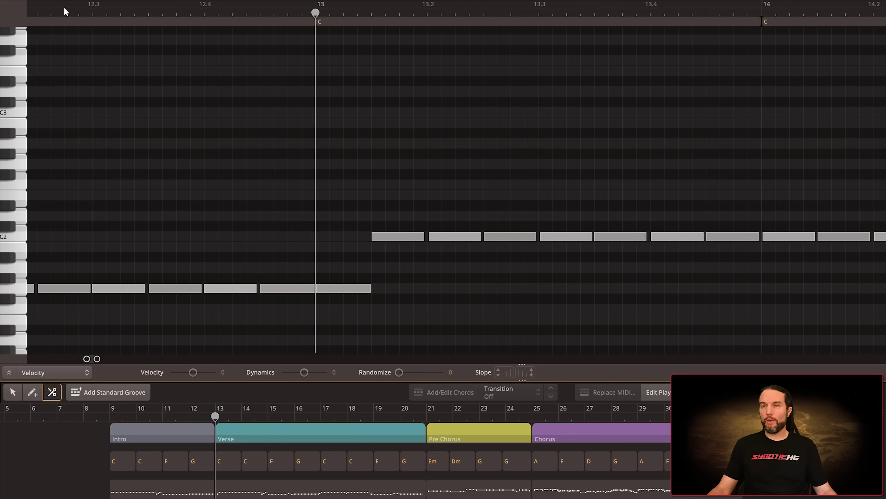
{"action": "left_click", "coordinate": [357, 13]}
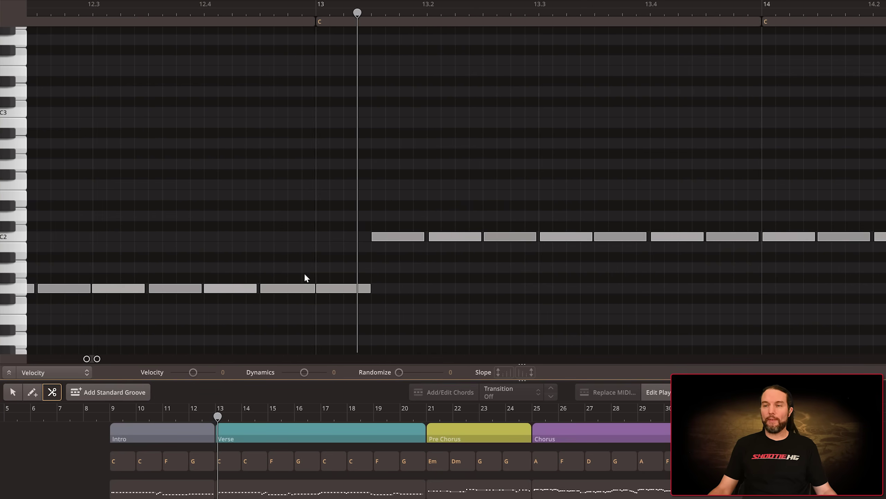
{"action": "left_click", "coordinate": [426, 415]}
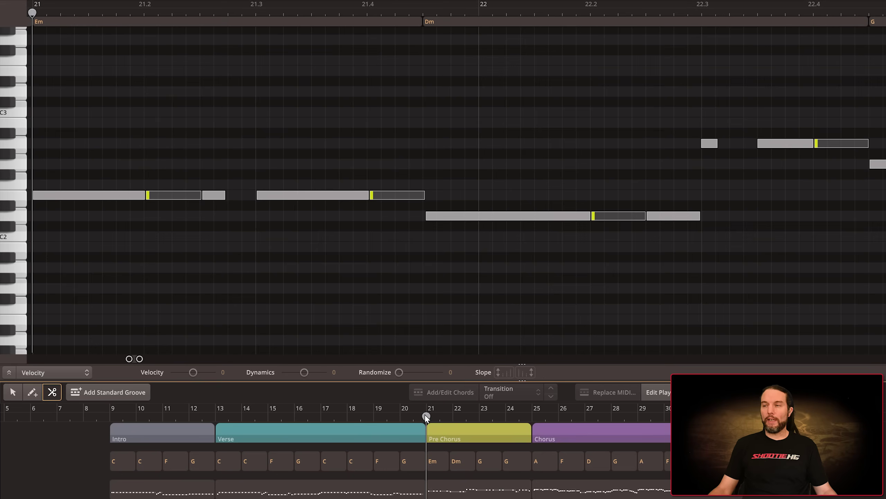
{"action": "scroll", "coordinate": [275, 275], "scroll_direction": "left", "scroll_amount": 3}
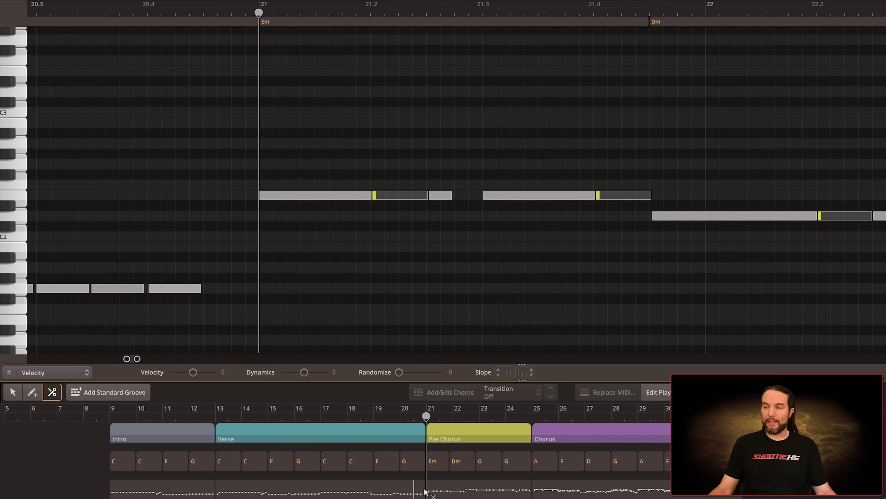
{"action": "left_click", "coordinate": [532, 416]}
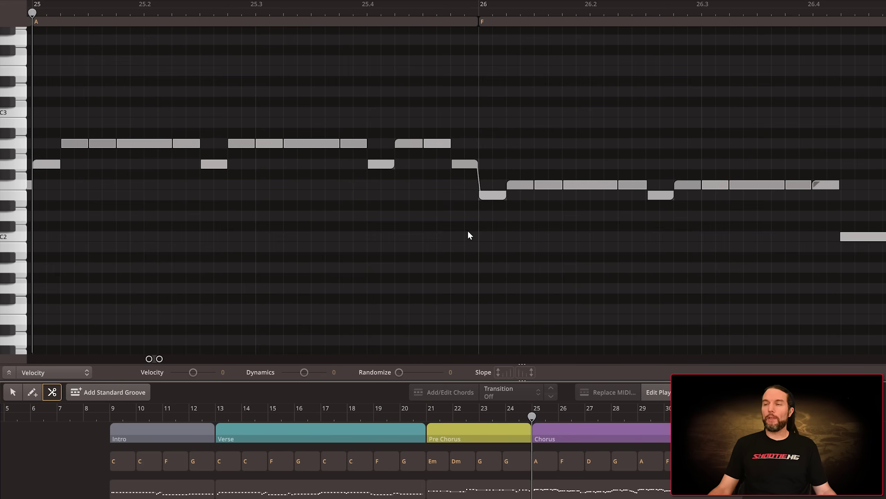
{"action": "scroll", "coordinate": [197, 208], "scroll_direction": "left", "scroll_amount": 5}
{"action": "scroll", "coordinate": [201, 226], "scroll_direction": "left", "scroll_amount": 3}
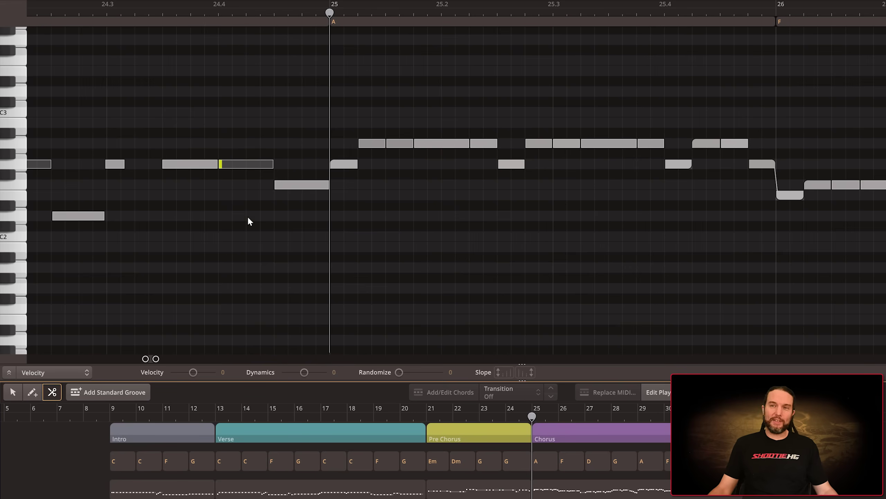
Step: Switch back to the Arrow tool, zoom the arranger, and select the Chorus block at bar 25
{"action": "left_click", "coordinate": [14, 392]}
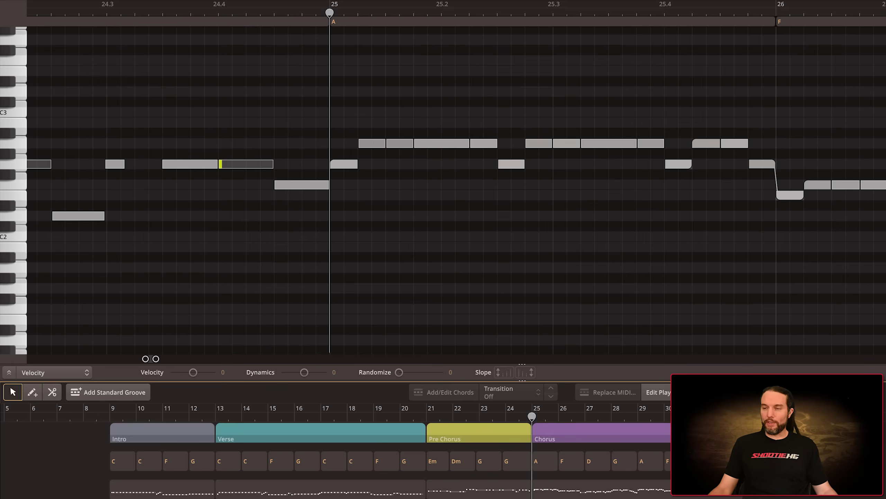
{"action": "scroll", "coordinate": [601, 452], "scroll_direction": "up", "scroll_amount": 5}
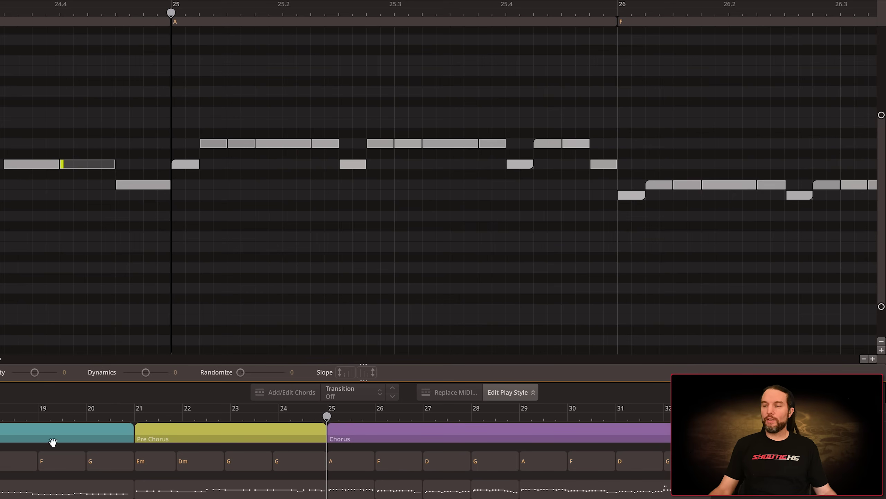
{"action": "left_click", "coordinate": [349, 492]}
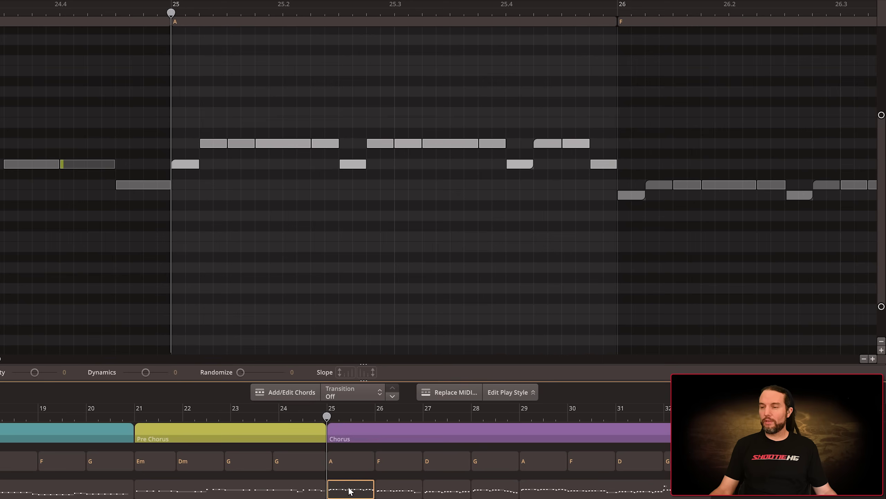
Step: Select the Chorus MIDI blocks across bars 25–32 and merge them into one block
{"action": "left_click_drag", "start_coordinate": [353, 492], "coordinate": [499, 493]}
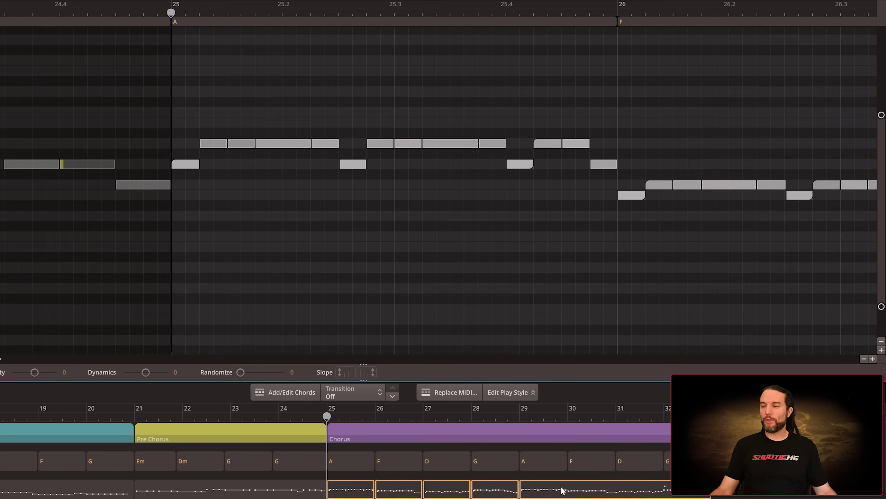
{"action": "right_click", "coordinate": [497, 493]}
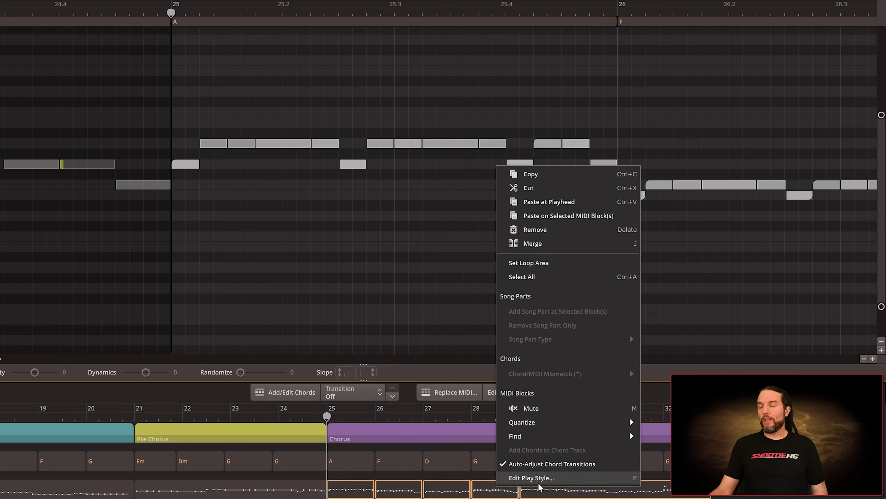
{"action": "left_click", "coordinate": [537, 246]}
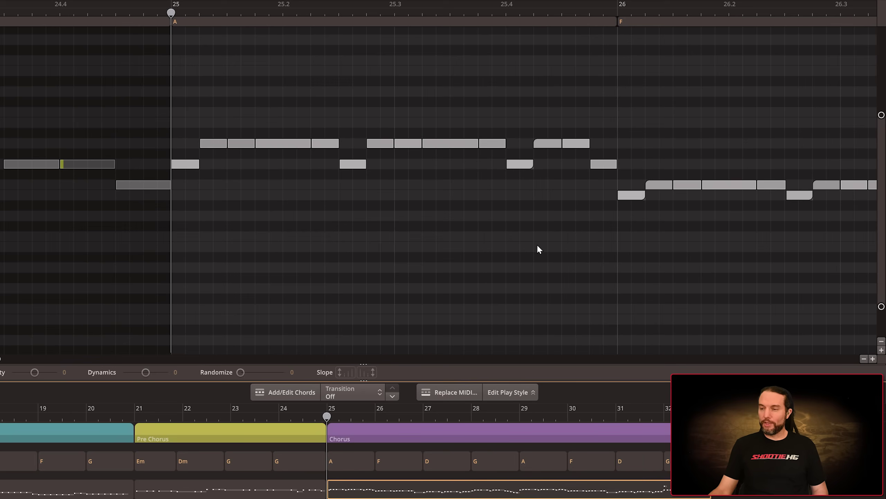